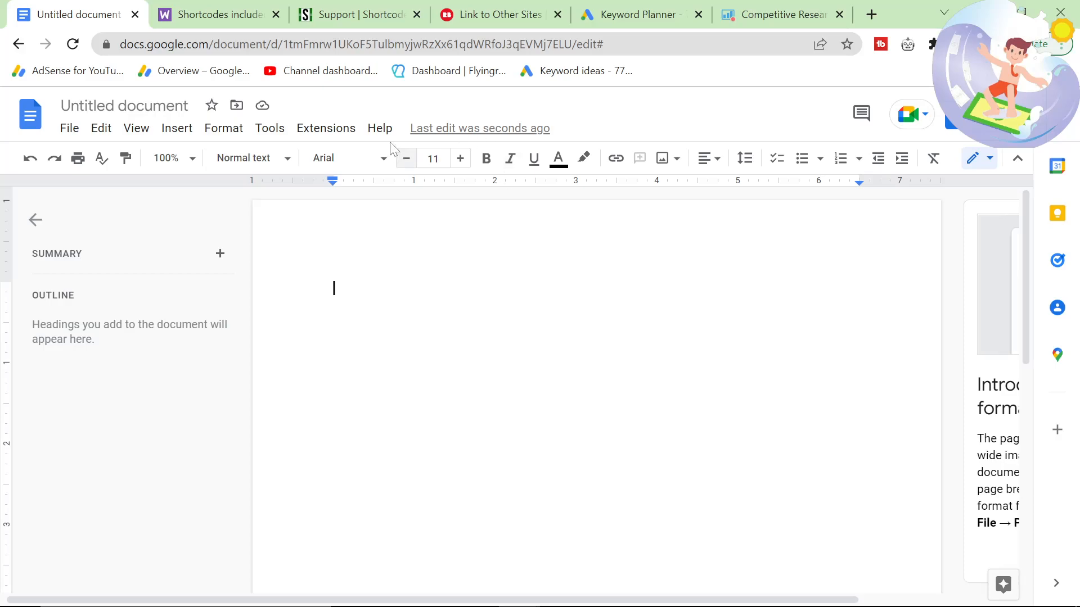
# Switch to the SE Ranking keyword research for redbubble.com and review the helmet sticker keywords with their difficulty and search volume
pyautogui.click(779, 14)
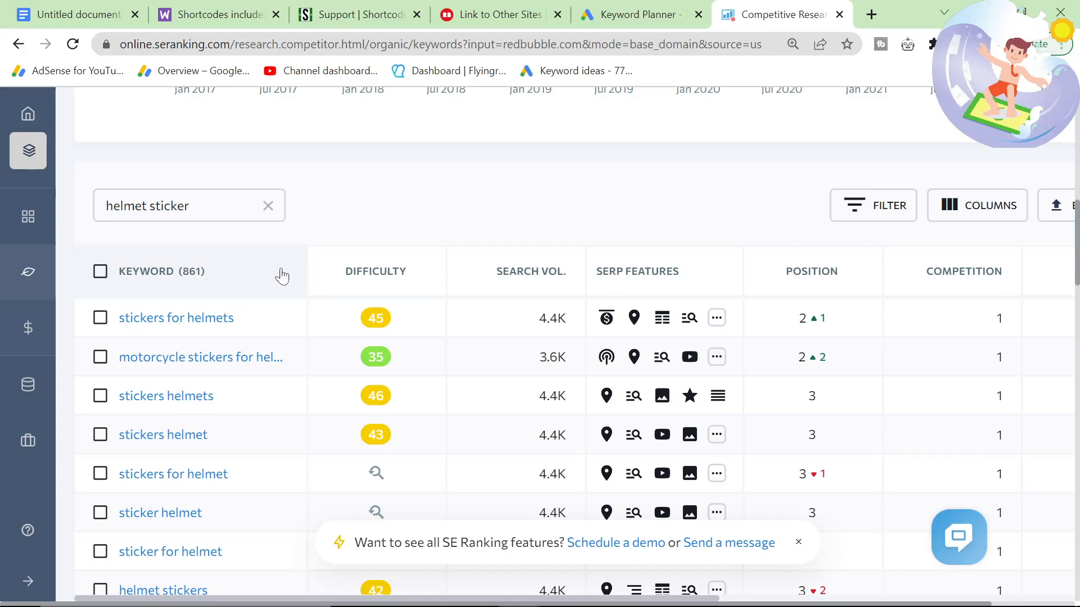
pyautogui.scroll(1, 281, 276)
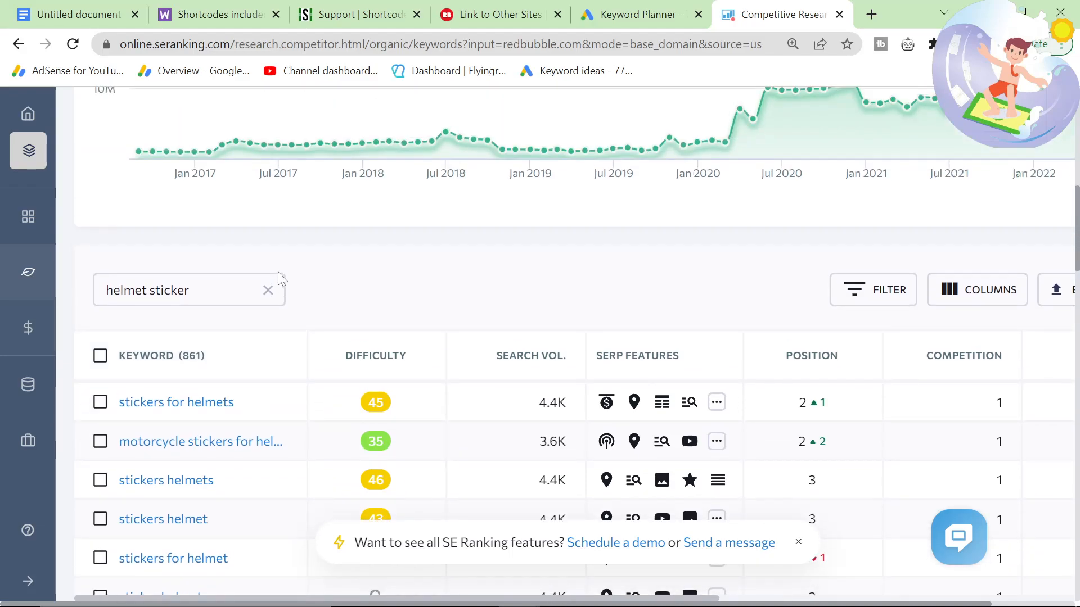
pyautogui.scroll(-3, 279, 278)
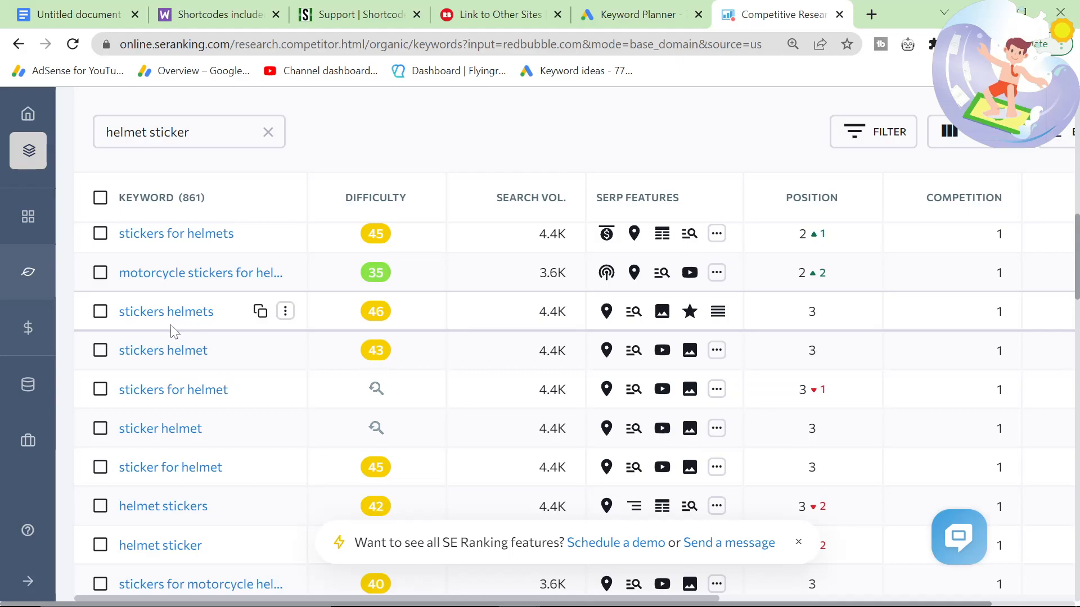
pyautogui.scroll(2, 174, 329)
pyautogui.scroll(-1, 165, 337)
pyautogui.scroll(-1, 165, 343)
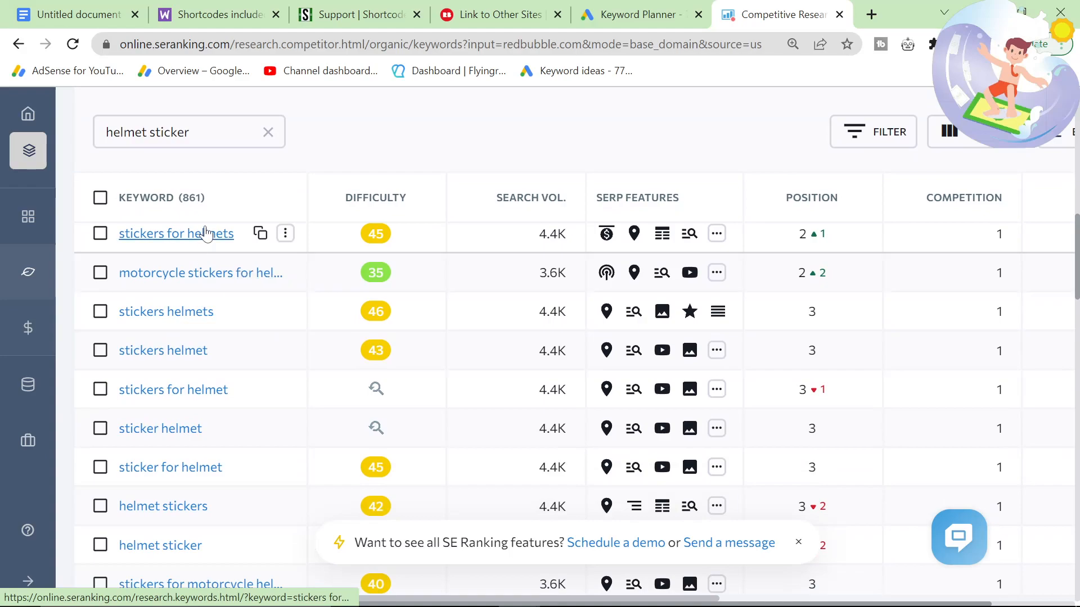
pyautogui.click(259, 234)
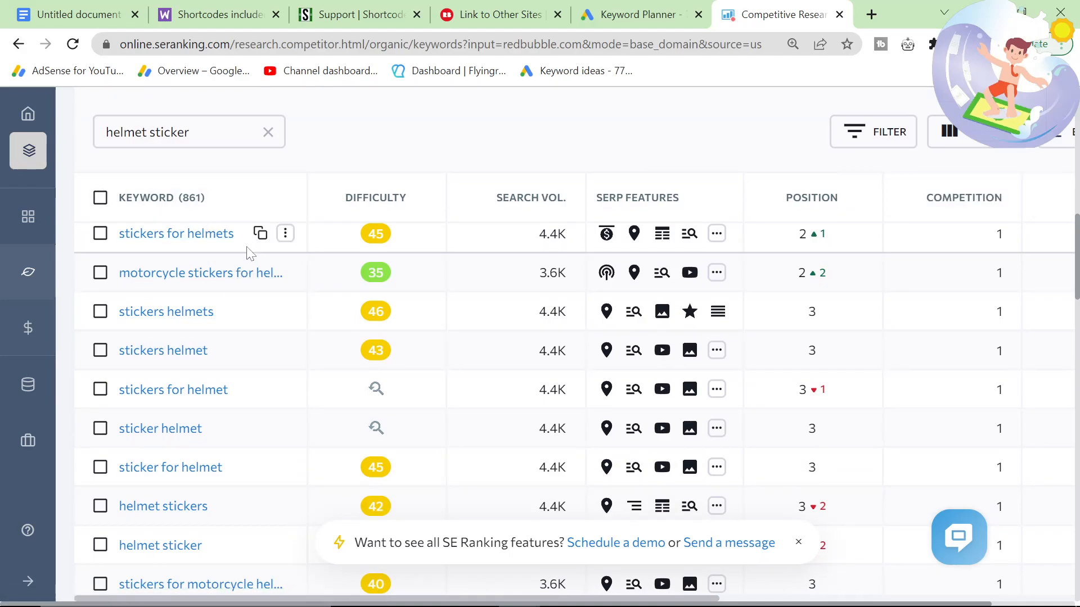
pyautogui.scroll(-3, 194, 407)
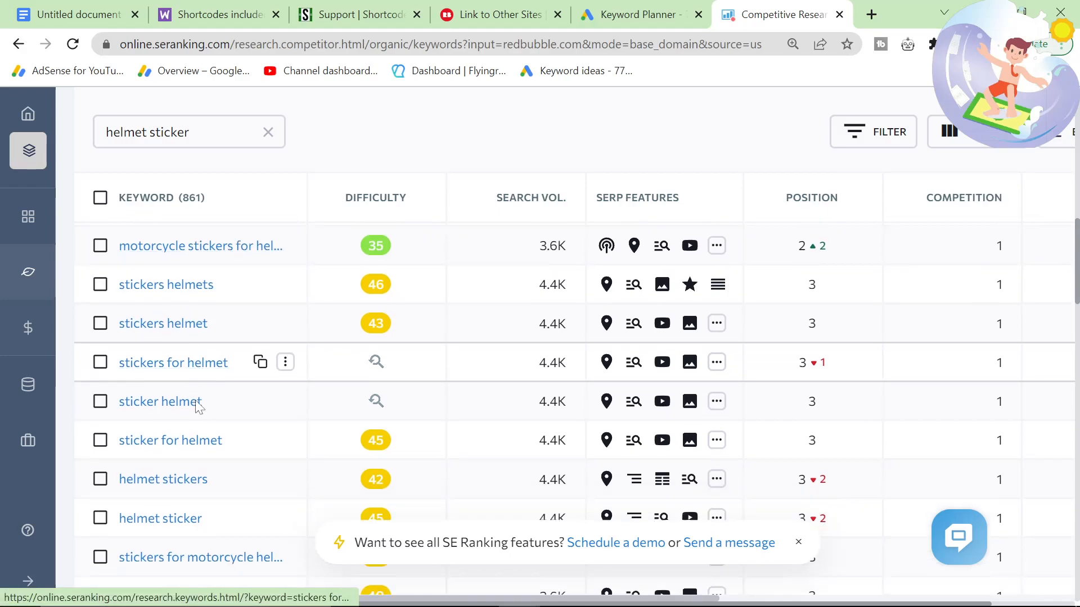
pyautogui.scroll(-1, 196, 408)
pyautogui.scroll(-4, 191, 414)
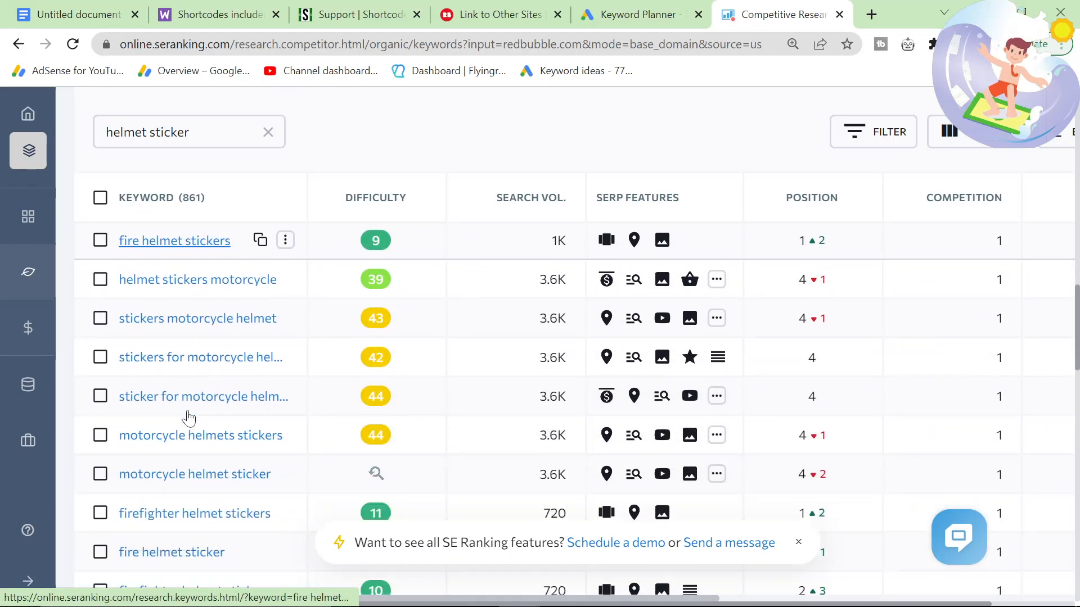
pyautogui.scroll(-1, 191, 416)
pyautogui.scroll(2, 211, 400)
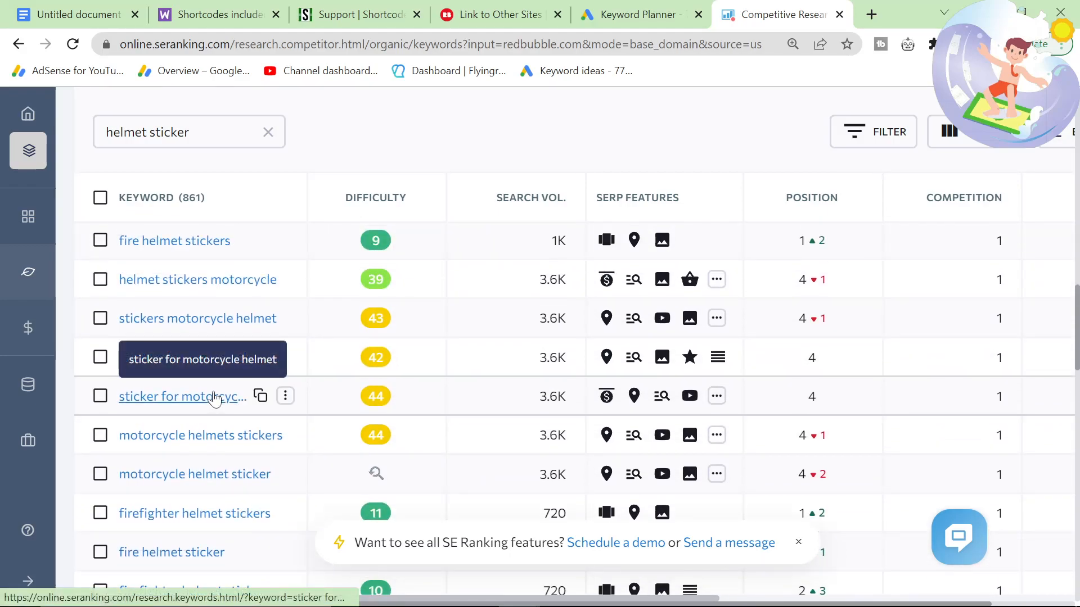
# Copy the keyword "fire helmet stickers" and paste it into the blank Google Docs document
pyautogui.moveTo(252, 245); pyautogui.dragTo(118, 251)
pyautogui.click(260, 240)
pyautogui.hotkey('ctrl', '1')
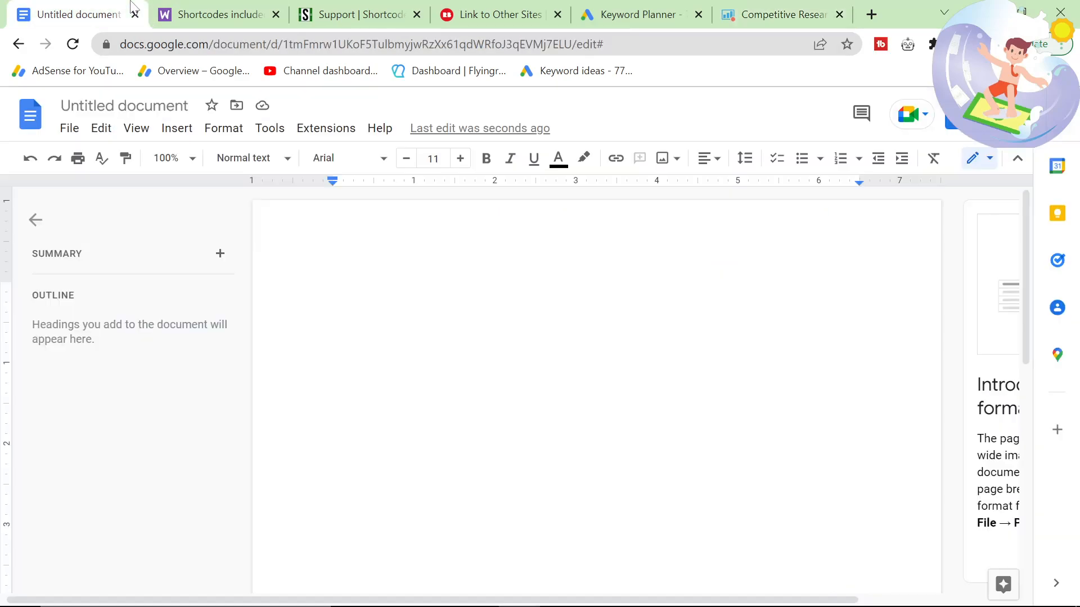
pyautogui.hotkey('ctrl', 'v')
# Apply the Title paragraph style to the pasted keyword
pyautogui.hotkey('ctrl', 'a')
pyautogui.click(260, 158)
pyautogui.click(264, 258)
pyautogui.click(578, 298)
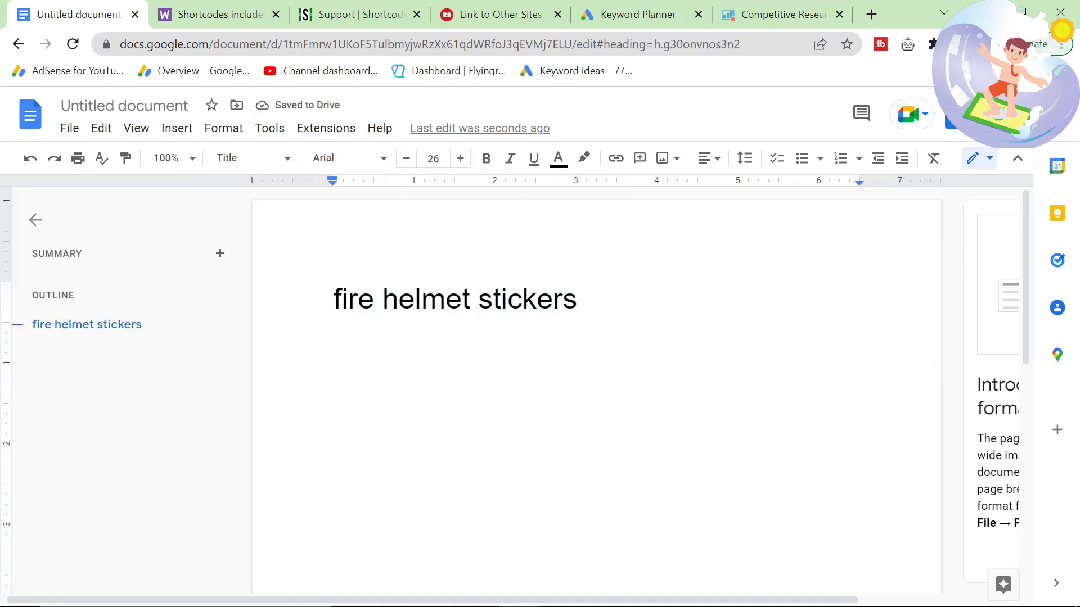
# Insert "The Best" at the beginning of the document title
pyautogui.click(335, 298)
pyautogui.write('TH')
pyautogui.press('BackSpace')
pyautogui.write('he b')
pyautogui.press('BackSpace')
pyautogui.write('Best')
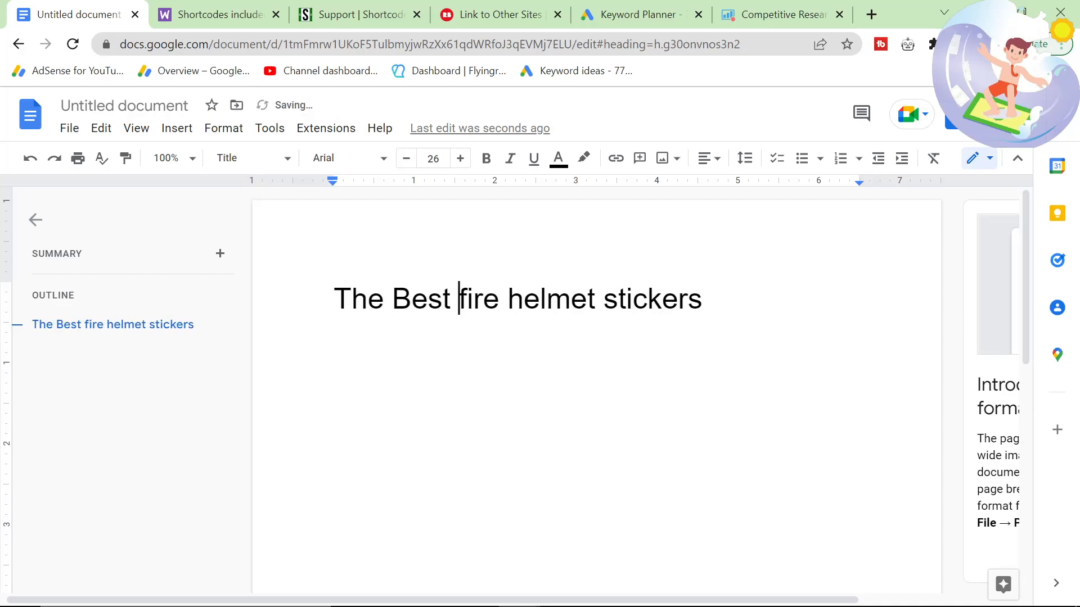
# Extend the title after "stickers" with "that will leave you burning with happiness"
pyautogui.doubleClick(711, 299)
pyautogui.write('h')
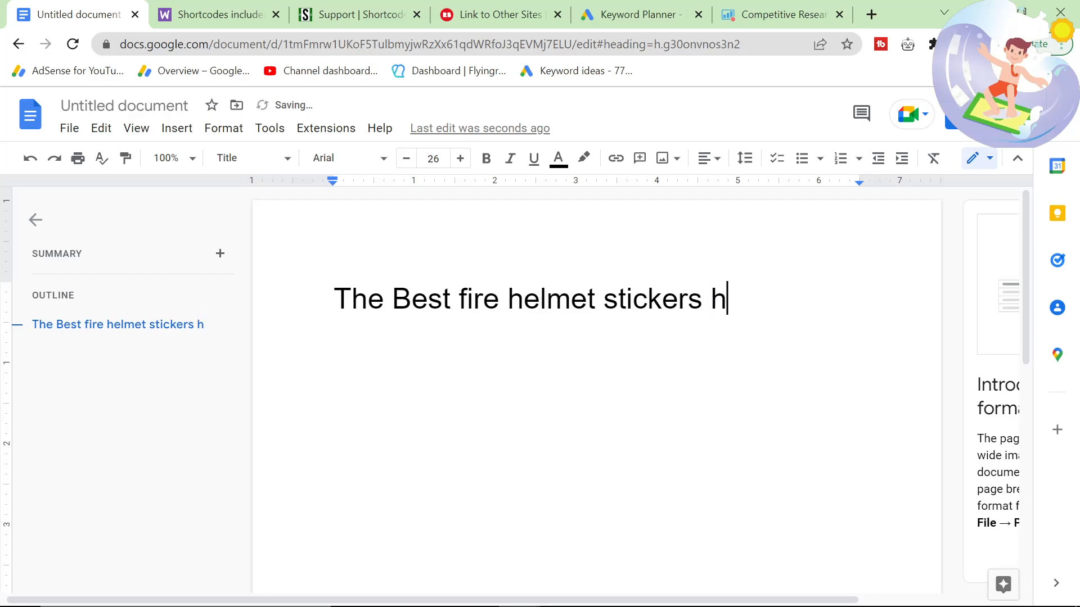
pyautogui.press('BackSpace')
pyautogui.write('that will leave you ')
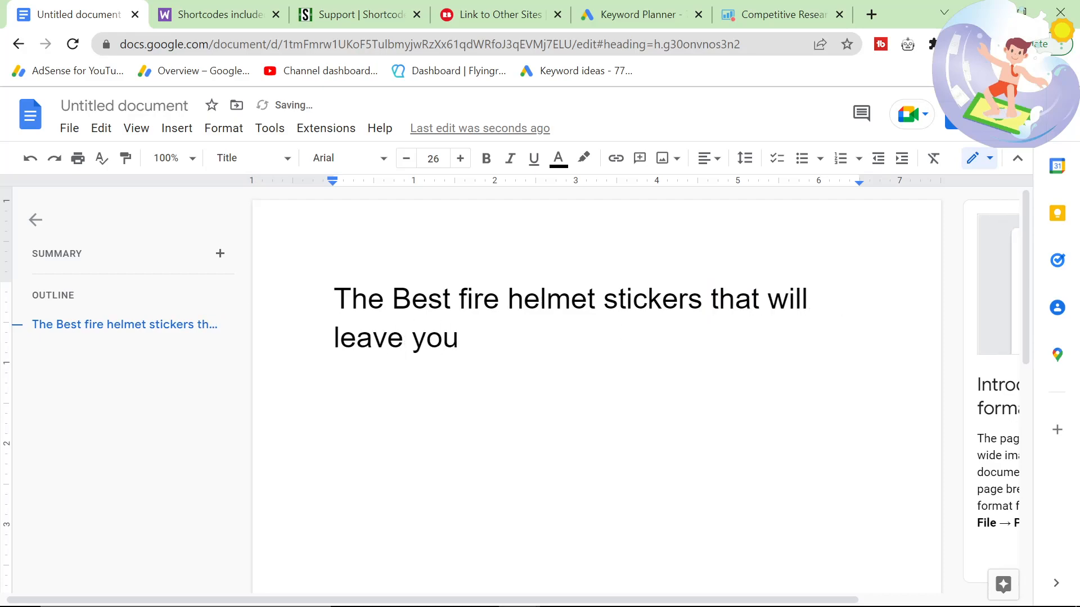
pyautogui.write('burning with ')
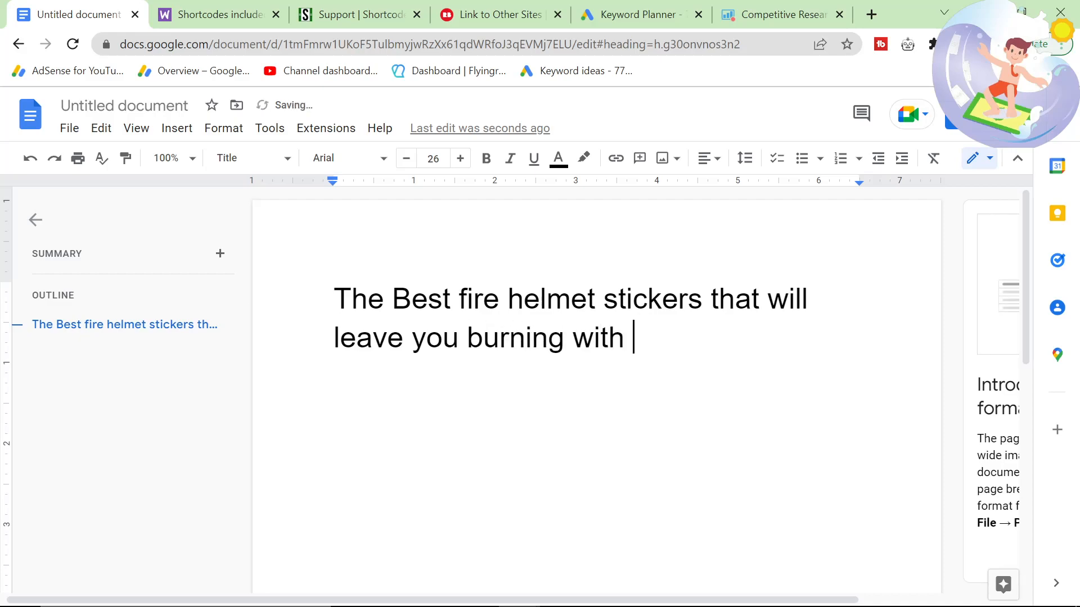
pyautogui.write('happiness')
# Start a new normal-text line directly below the title
pyautogui.press('Return')
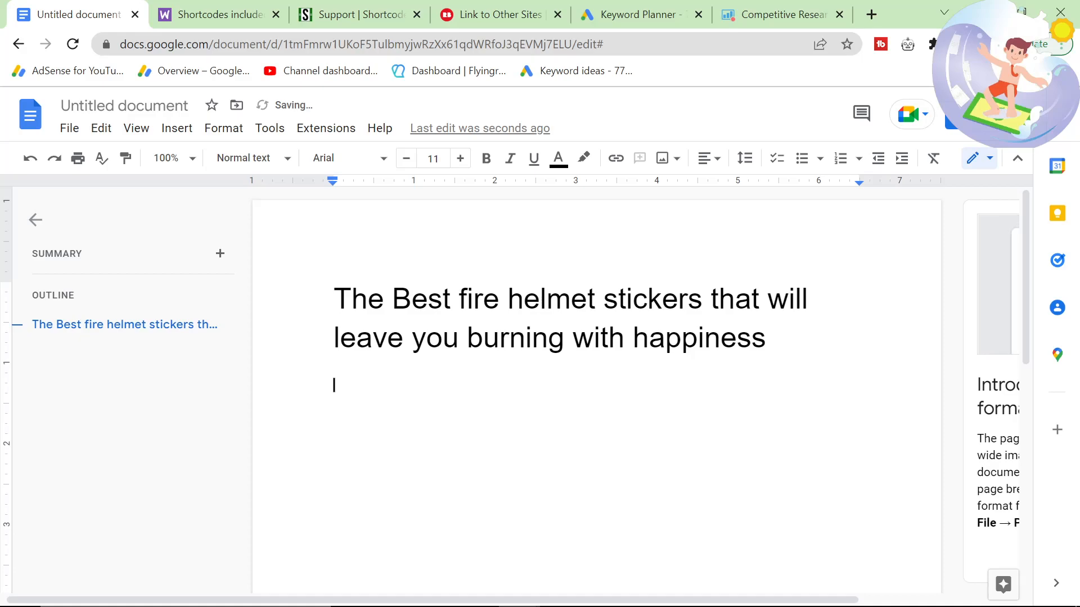
pyautogui.moveTo(359, 369); pyautogui.dragTo(99, 270)
pyautogui.click(404, 338)
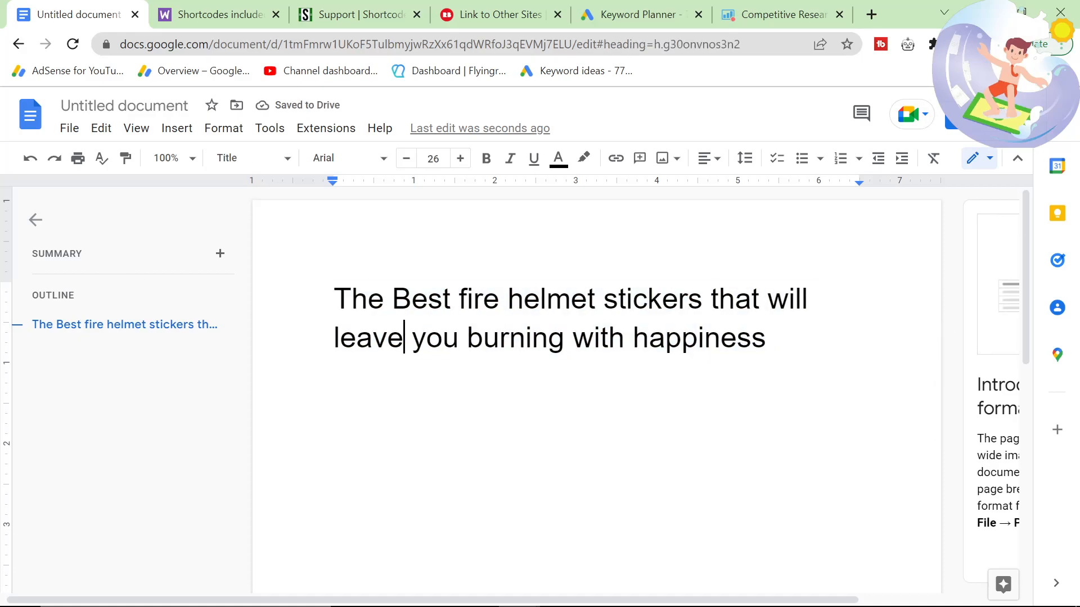
pyautogui.press('End')
pyautogui.press('Return')
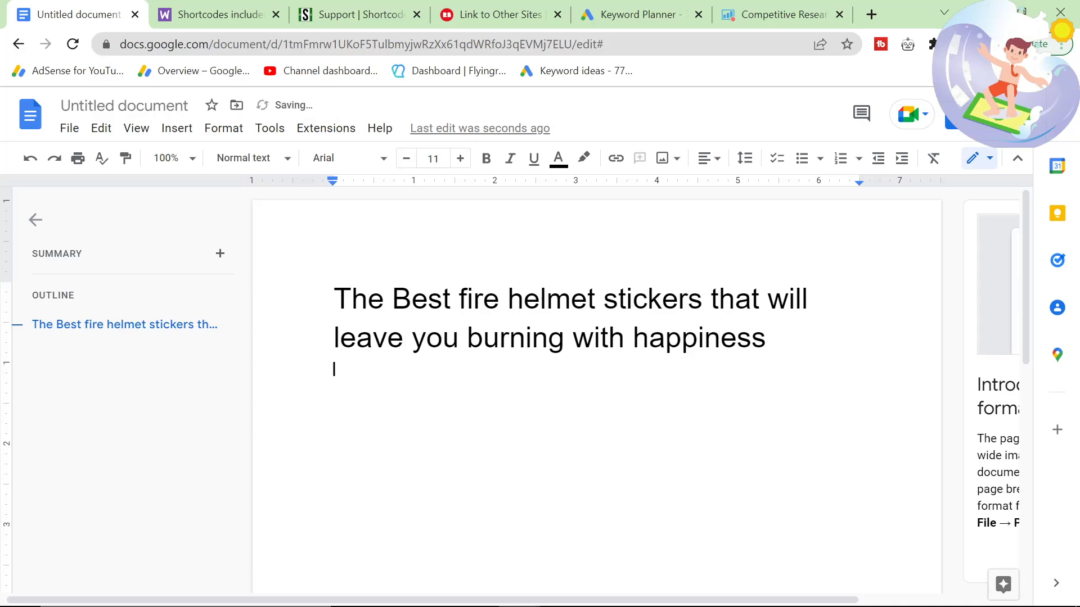
# Switch to the Redbubble account page and go back to the artist dashboard
pyautogui.click(458, 10)
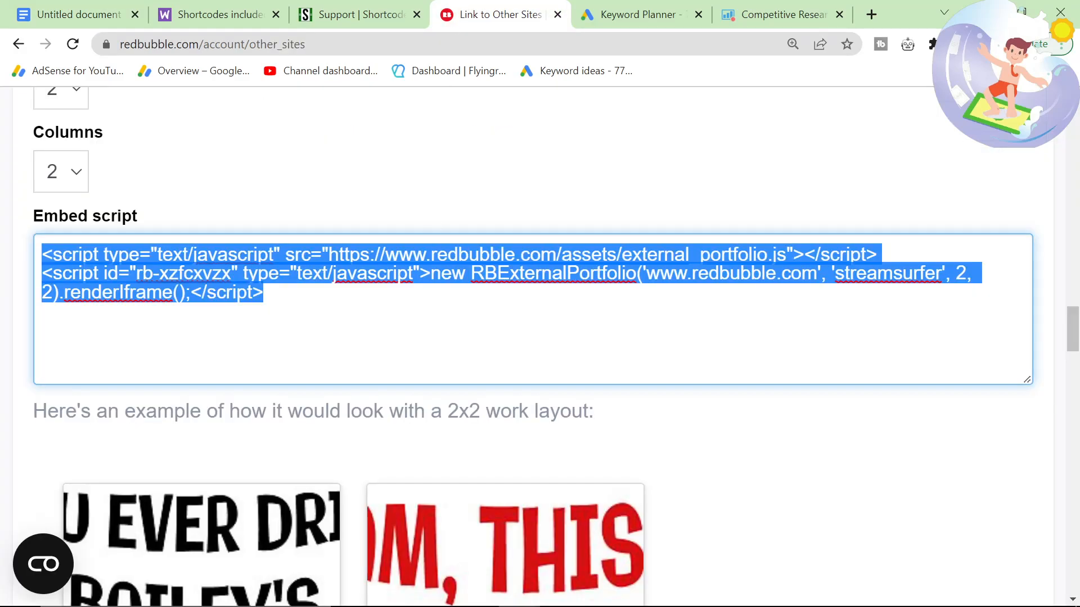
pyautogui.click(426, 206)
pyautogui.scroll(7, 677, 342)
pyautogui.moveTo(1075, 279); pyautogui.dragTo(996, 165)
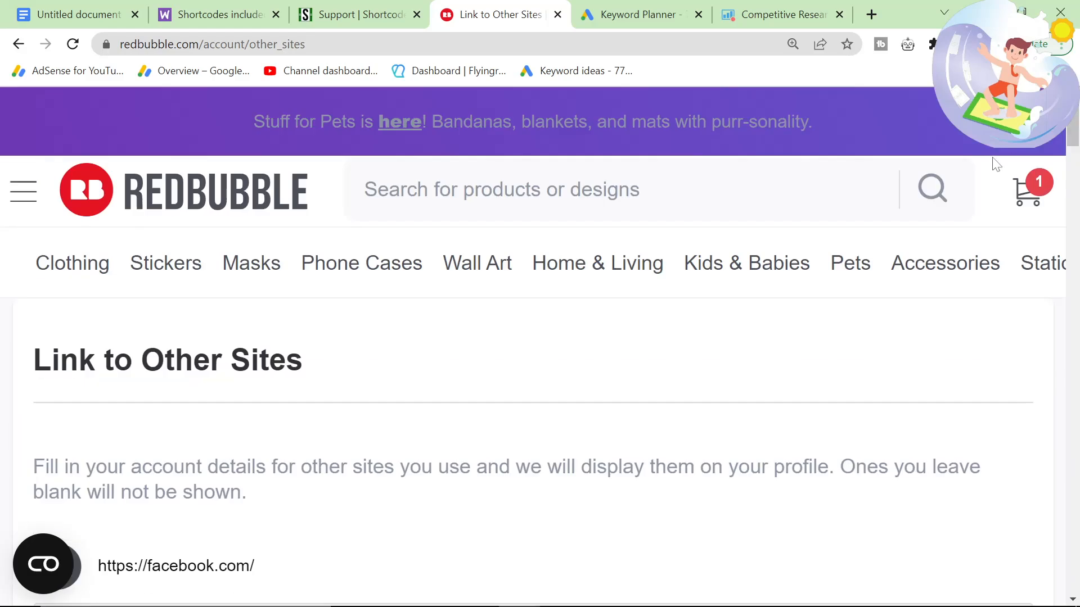
pyautogui.click(19, 44)
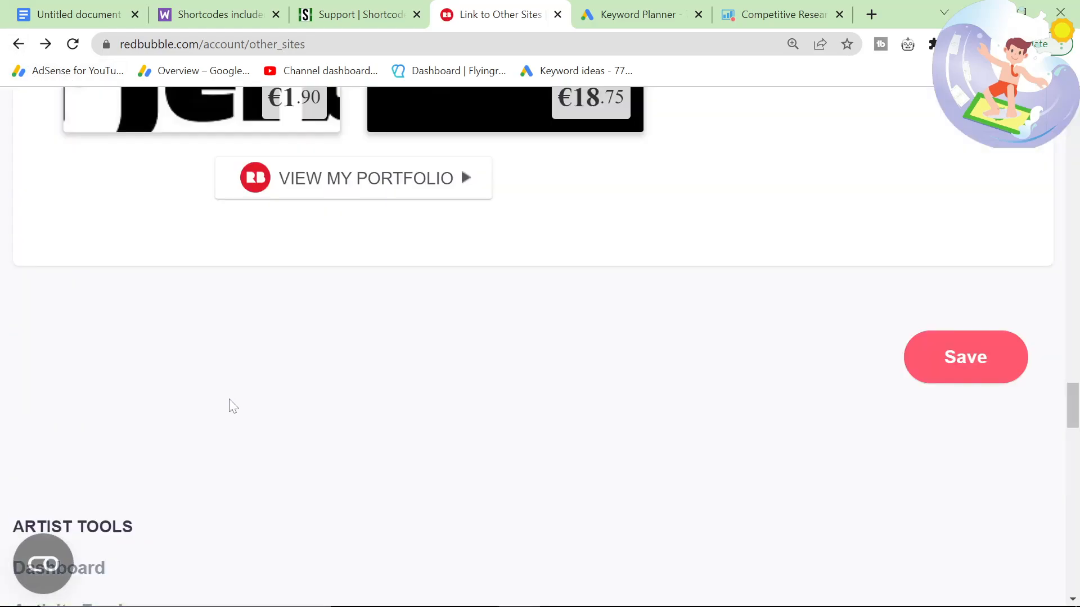
pyautogui.scroll(15, 229, 403)
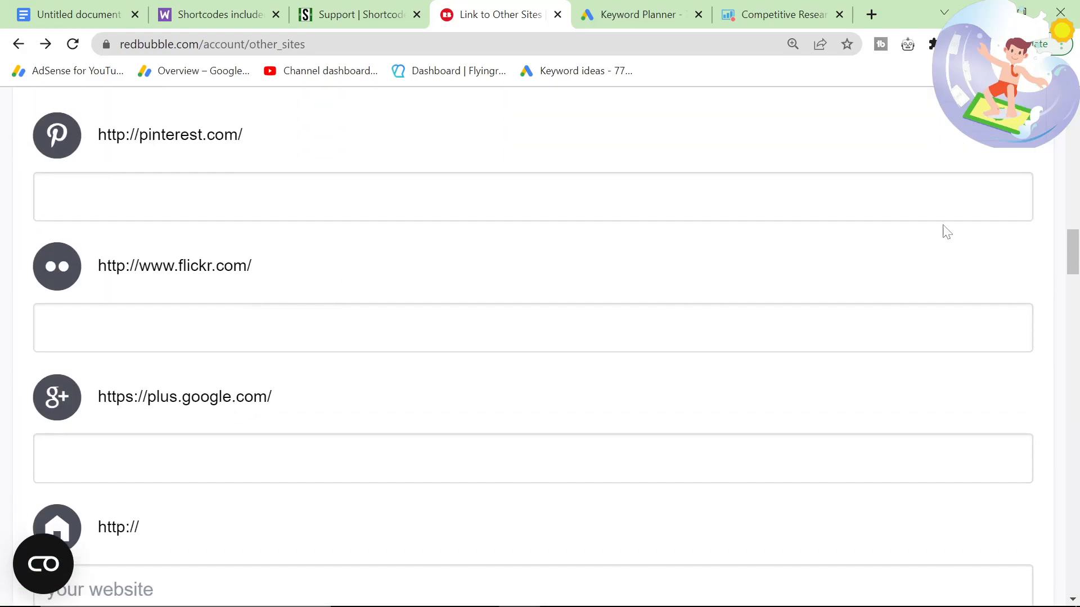
pyautogui.moveTo(1073, 250); pyautogui.dragTo(1072, 125)
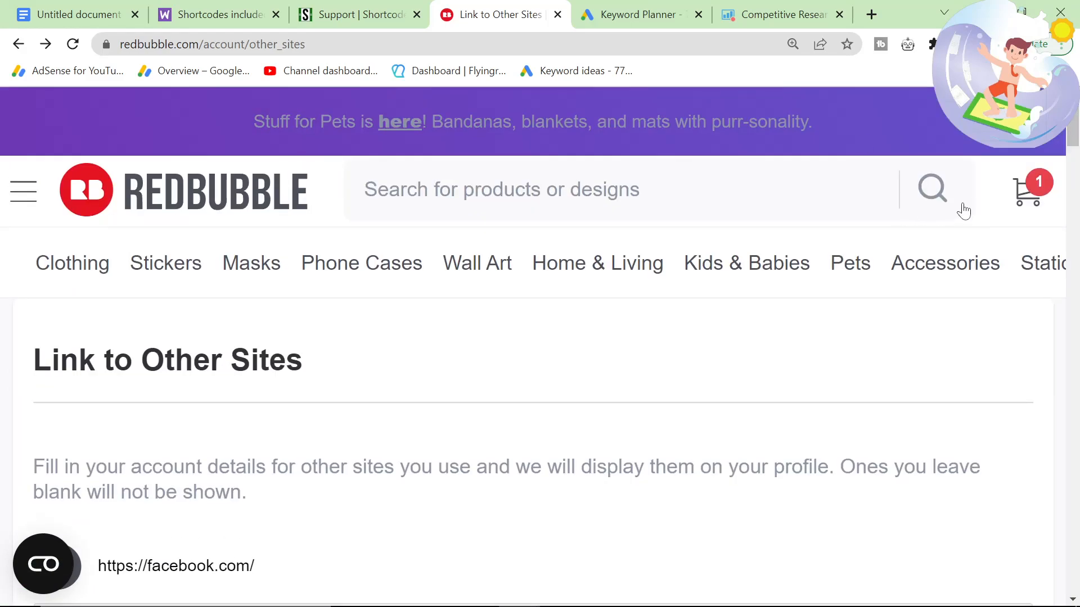
pyautogui.click(16, 44)
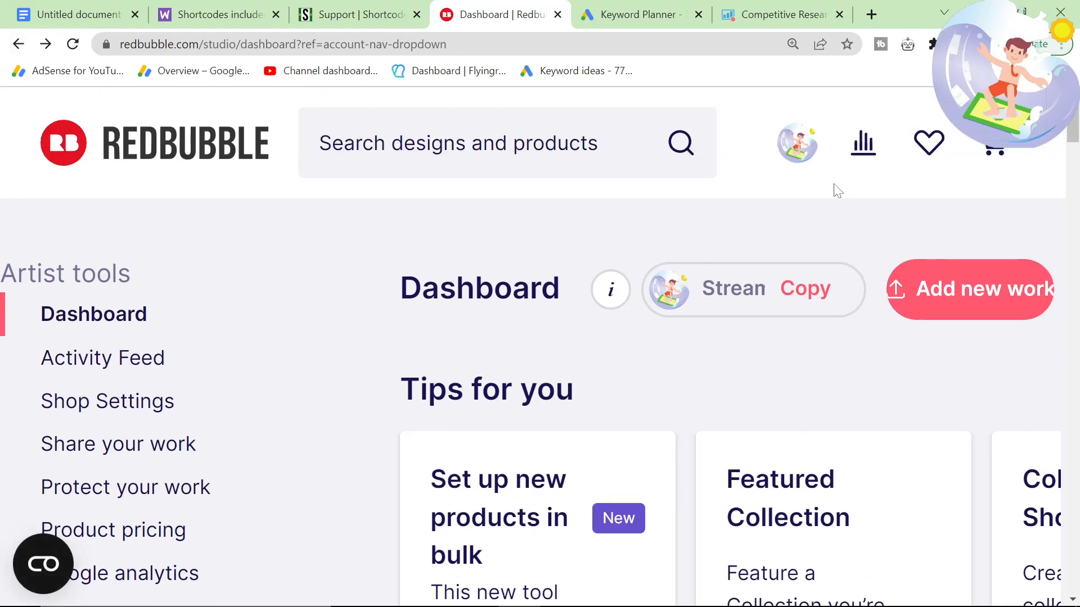
# Open Link to Other Sites from the Redbubble artist tools and go to its Embed script section
pyautogui.moveTo(813, 189)
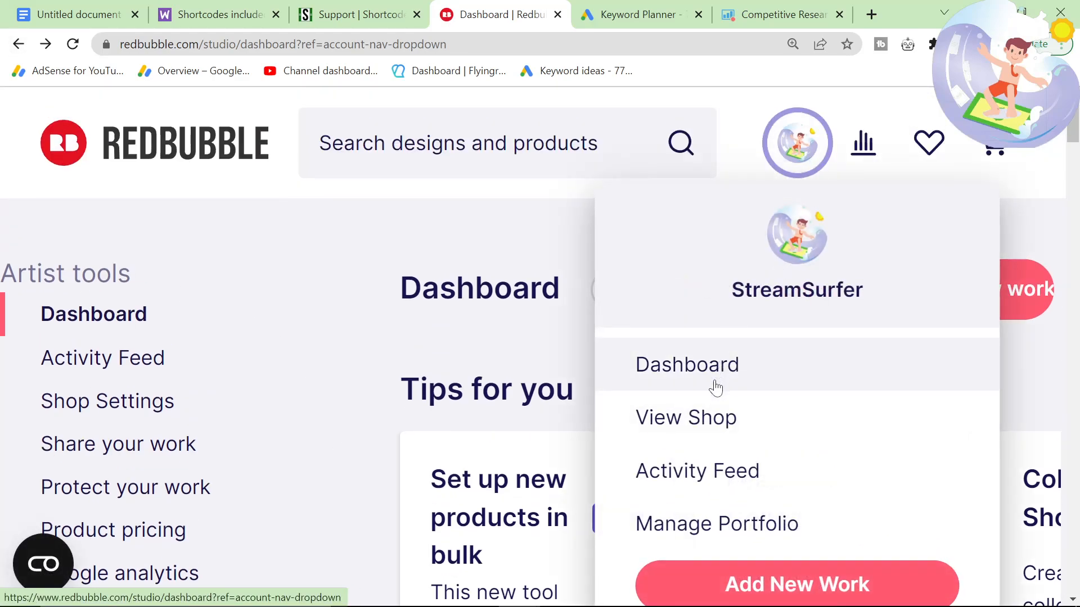
pyautogui.scroll(-4, 133, 422)
pyautogui.click(111, 508)
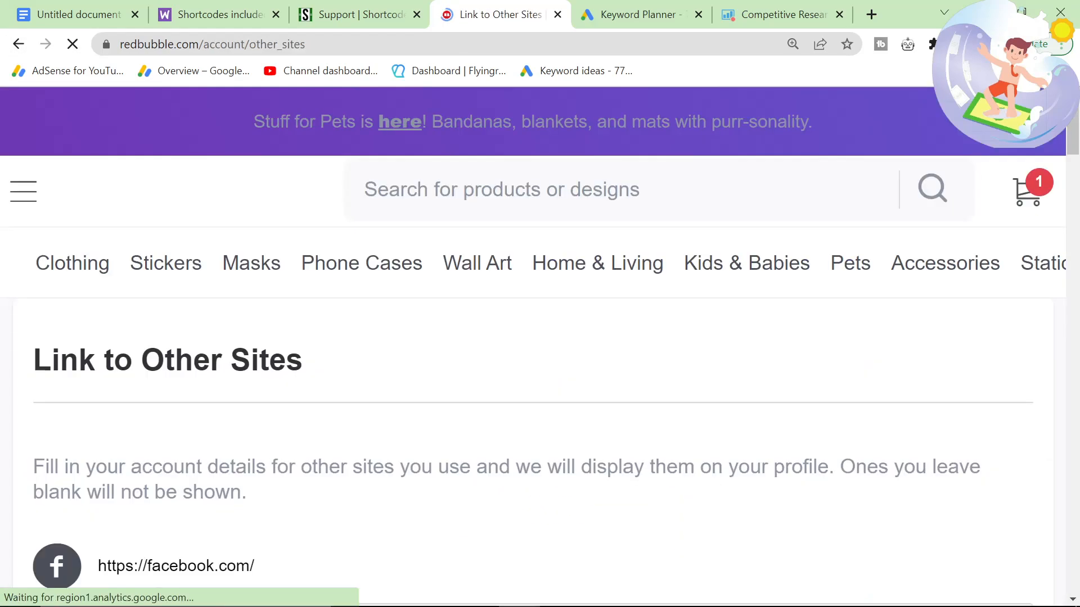
pyautogui.scroll(-15, 194, 506)
pyautogui.scroll(-5, 194, 526)
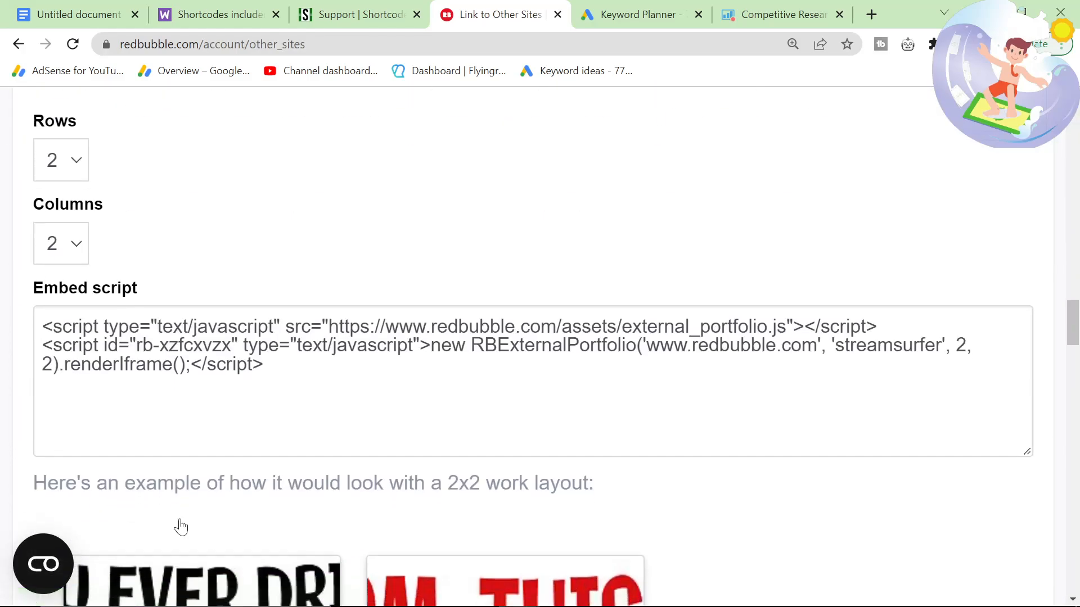
# Examine the embed script and its 2x2 example layout, view the linked Wendy's sticker product page, and return to the script page
pyautogui.moveTo(267, 378); pyautogui.dragTo(2, 315)
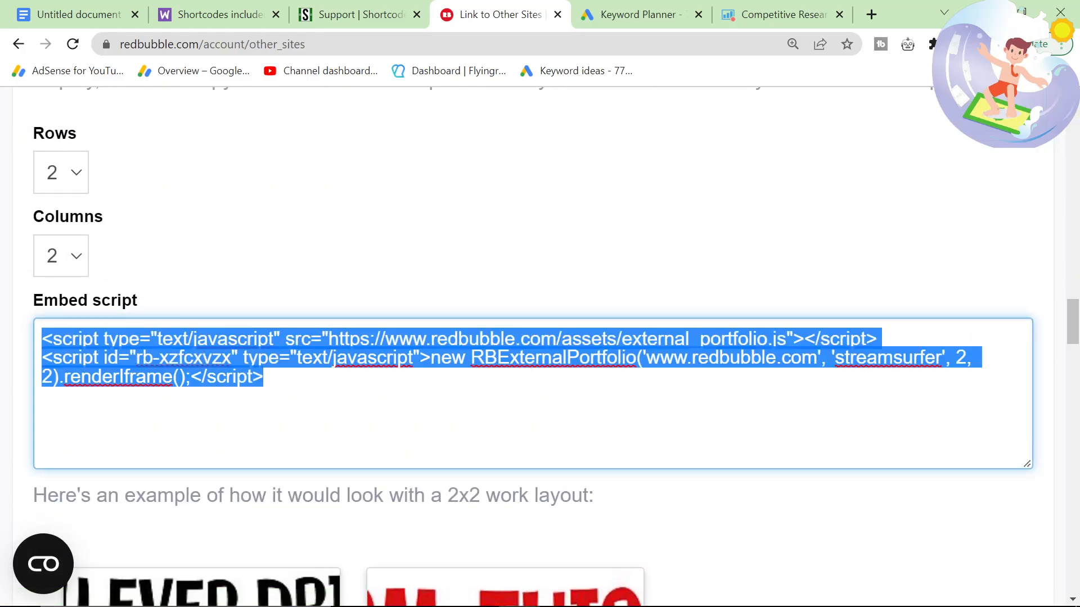
pyautogui.scroll(-4, 208, 459)
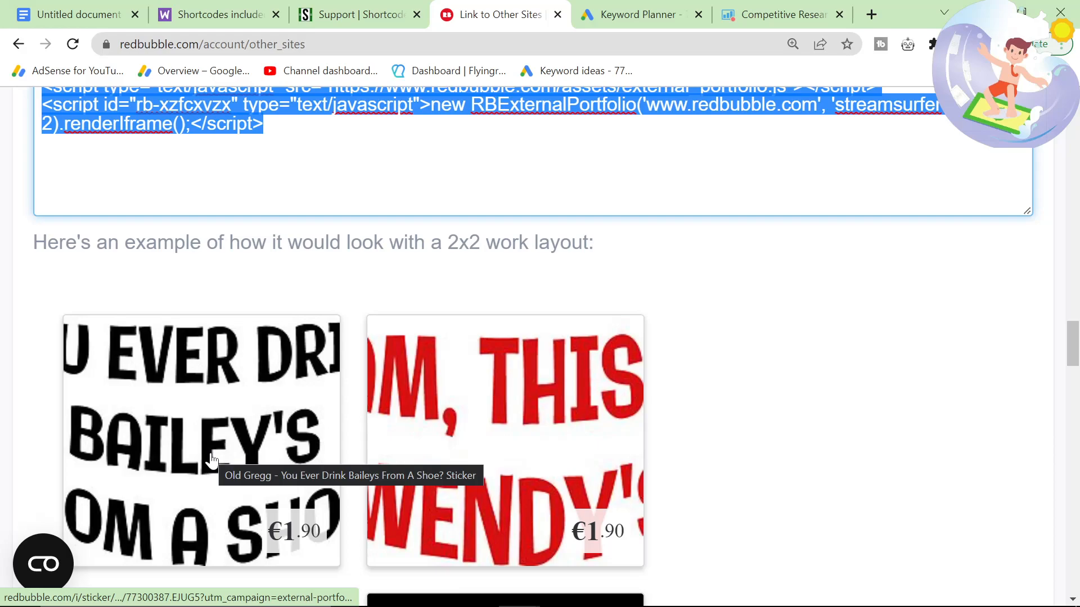
pyautogui.scroll(-5, 211, 460)
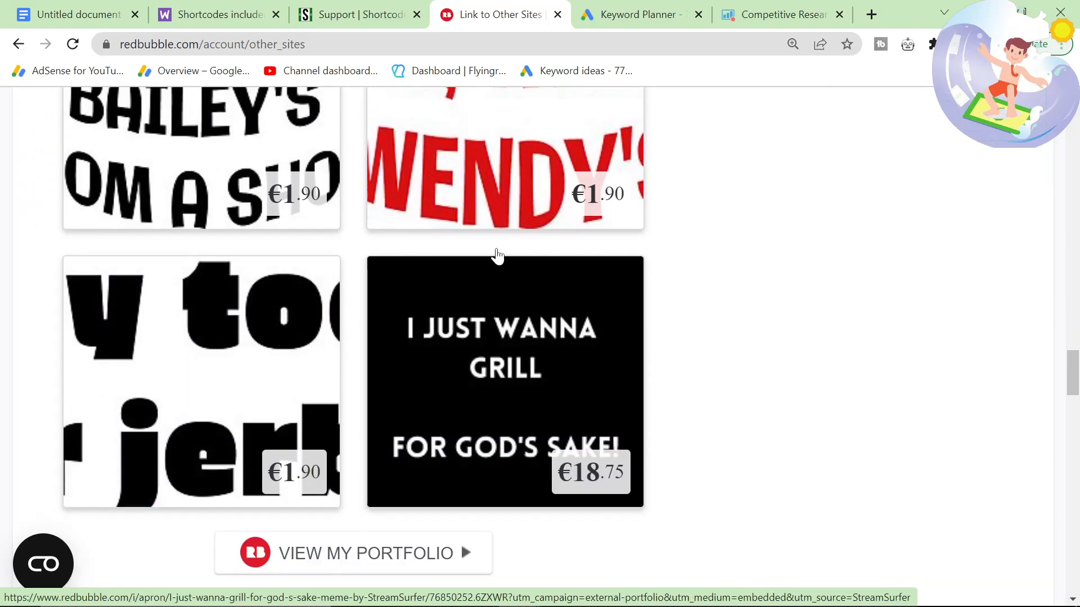
pyautogui.click(497, 269)
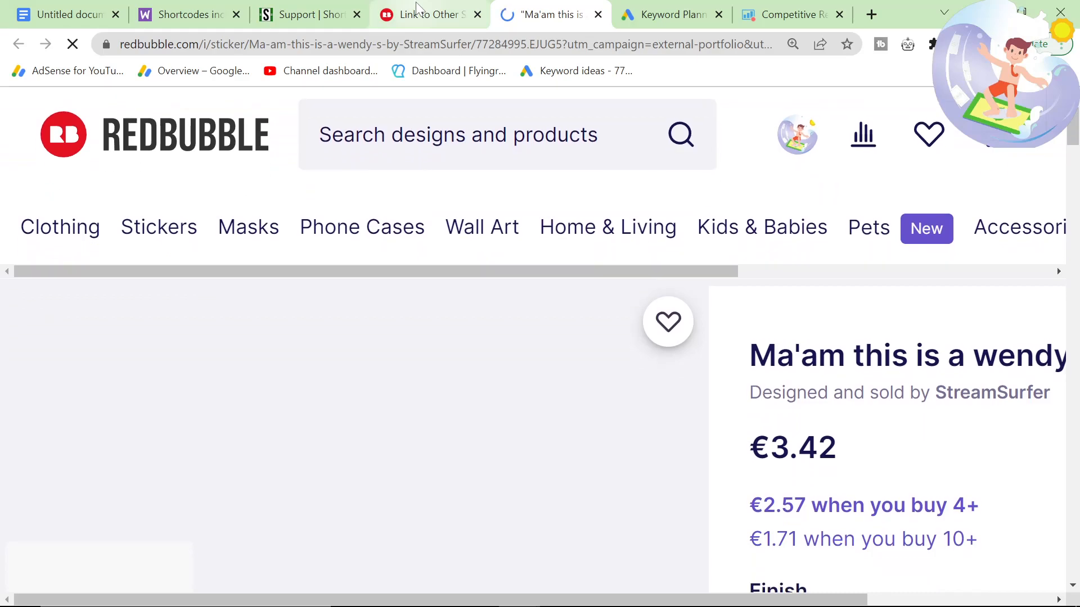
pyautogui.click(431, 14)
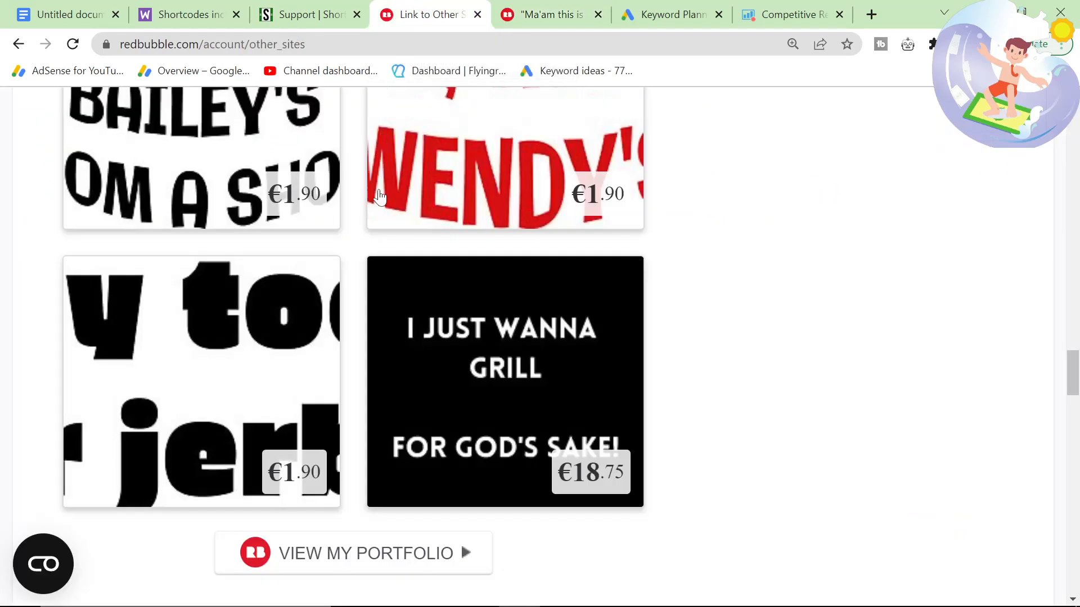
# Select the entire Redbubble portfolio embed script
pyautogui.scroll(10, 313, 304)
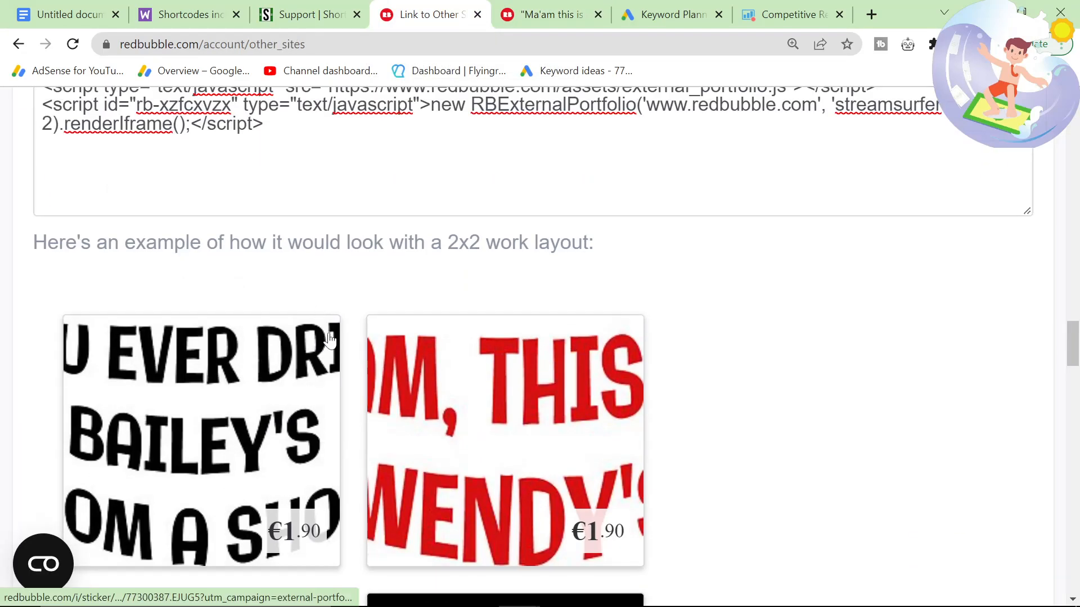
pyautogui.moveTo(262, 376); pyautogui.dragTo(1, 286)
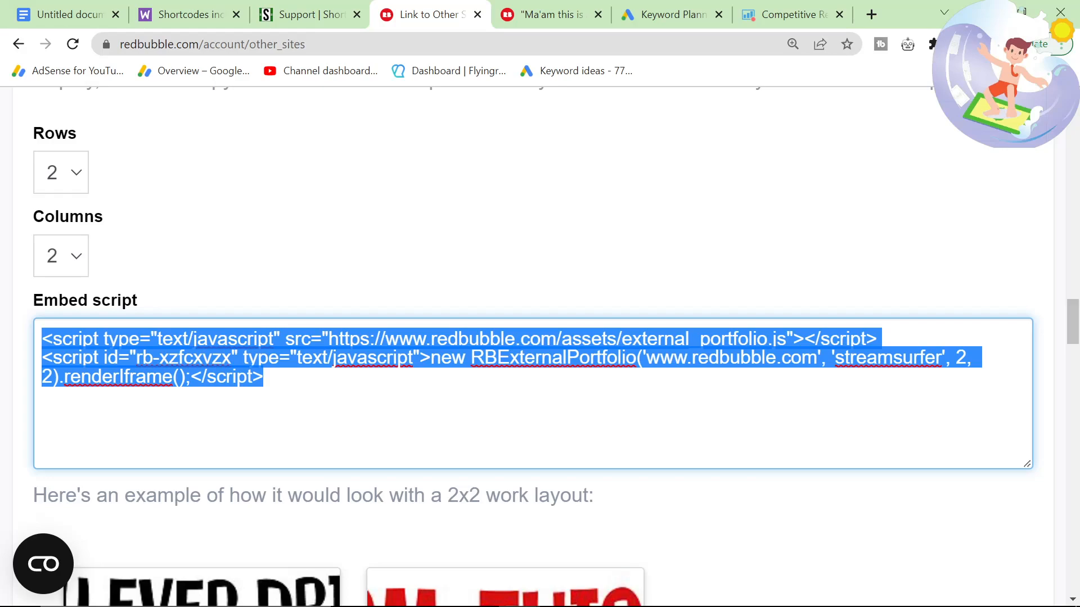
pyautogui.hotkey('ctrl', 'z')
pyautogui.press('BackSpace')
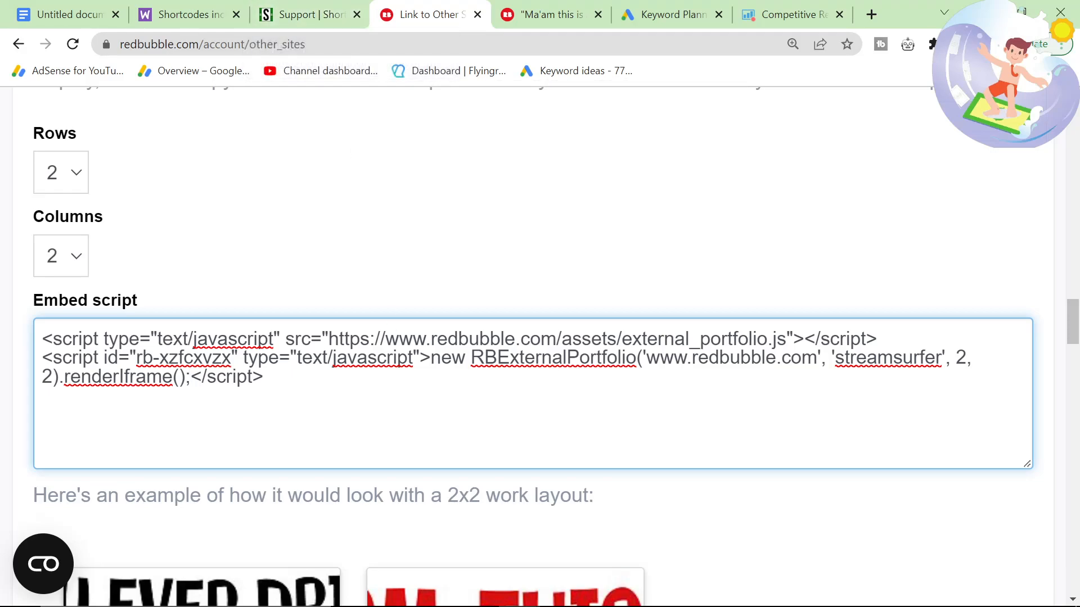
pyautogui.hotkey('ctrl', 'a')
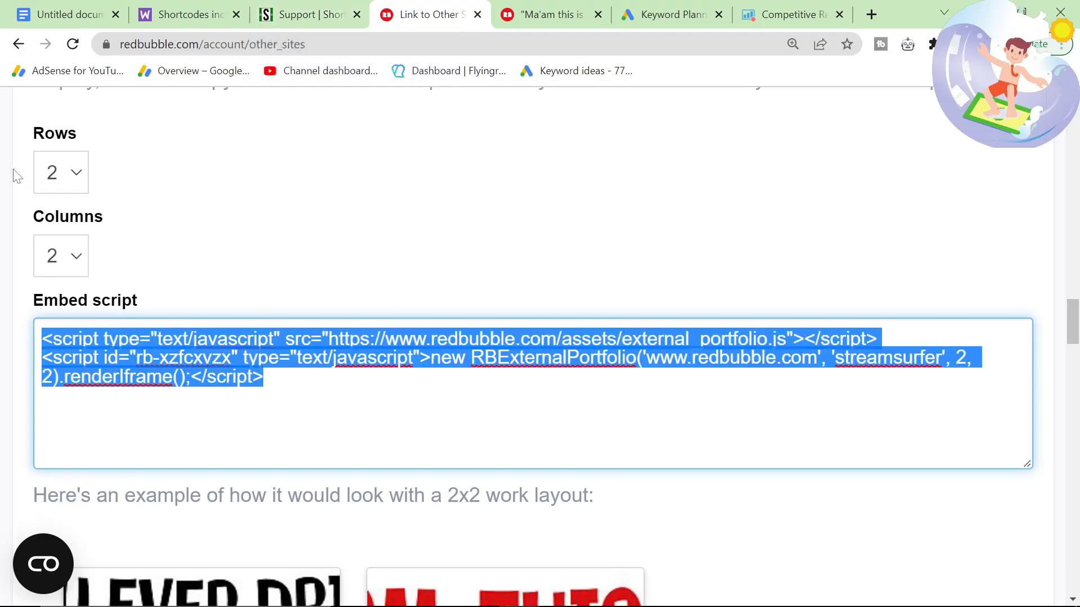
# Switch to the WooCommerce shortcodes documentation and view the introduction at the start of the page
pyautogui.click(213, 7)
pyautogui.scroll(10, 353, 404)
pyautogui.scroll(20, 353, 403)
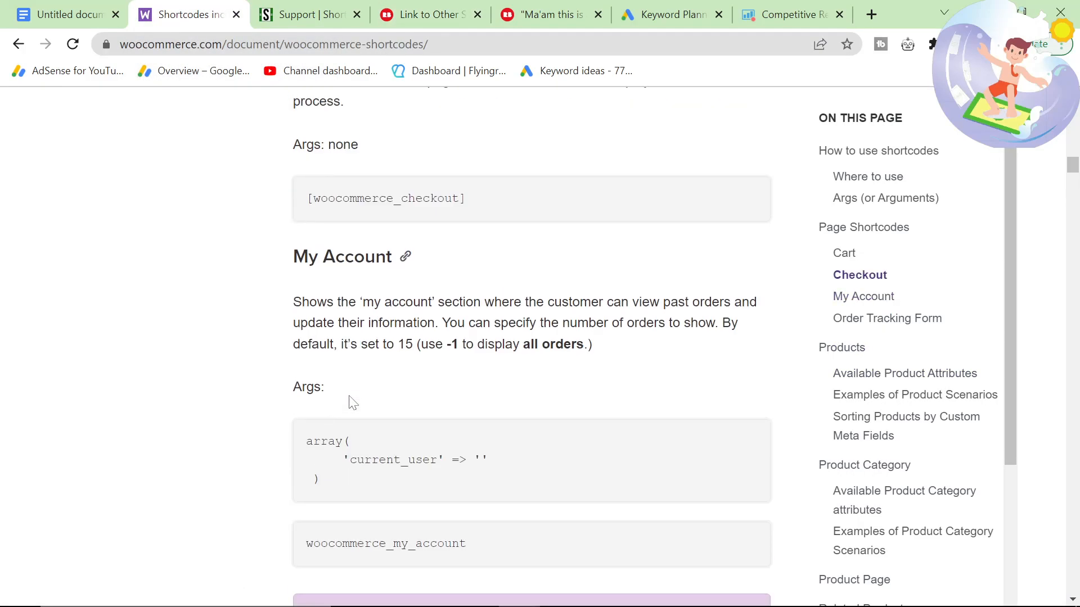
pyautogui.scroll(1, 353, 403)
pyautogui.scroll(-1, 353, 403)
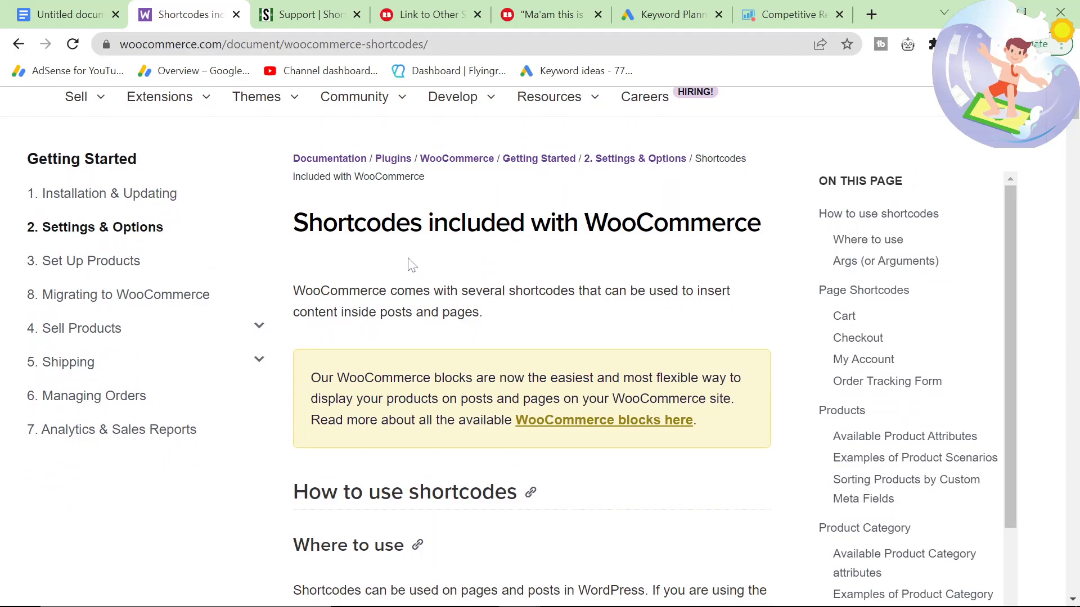
pyautogui.hotkey('ctrl', '+')
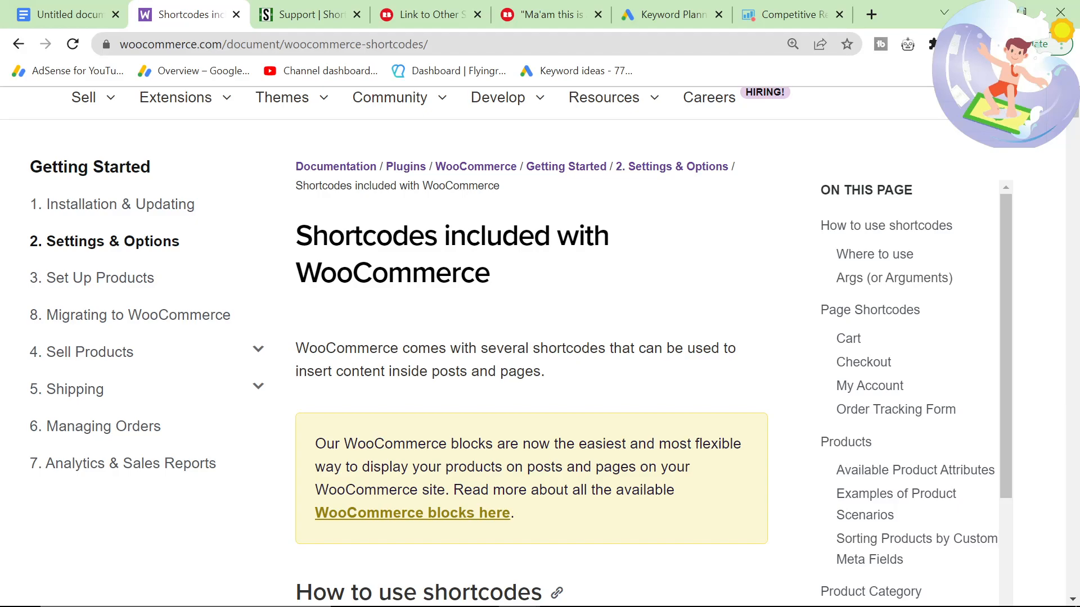
# Look over the Shortcodes for Shopify support page and go back to the Google results for "shopify shortcodes"
pyautogui.click(318, 3)
pyautogui.scroll(3, 328, 269)
pyautogui.scroll(-3, 315, 313)
pyautogui.click(25, 48)
pyautogui.scroll(-3, 315, 366)
pyautogui.scroll(-3, 324, 416)
pyautogui.scroll(3, 323, 415)
pyautogui.click(338, 259)
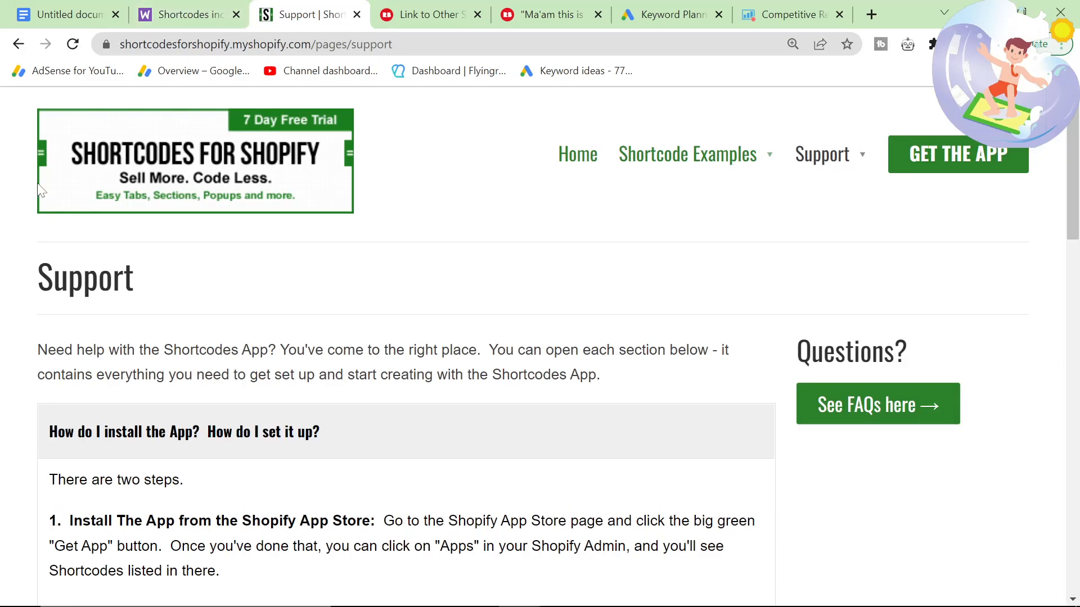
pyautogui.click(18, 44)
pyautogui.scroll(-8, 211, 381)
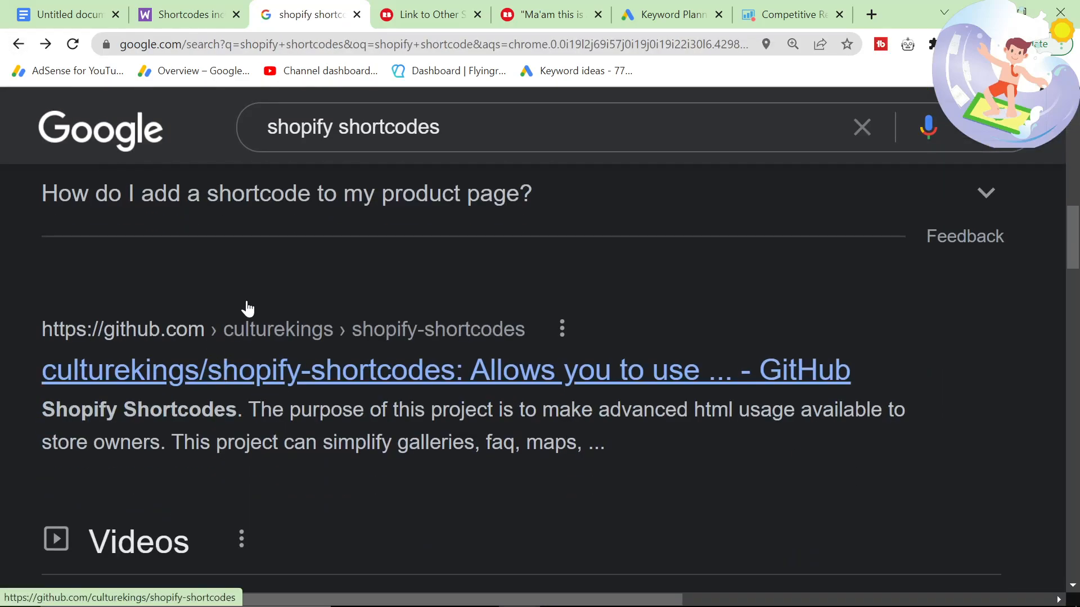
# Return to the WooCommerce shortcodes documentation and examine the Display Product Attributes list
pyautogui.click(239, 22)
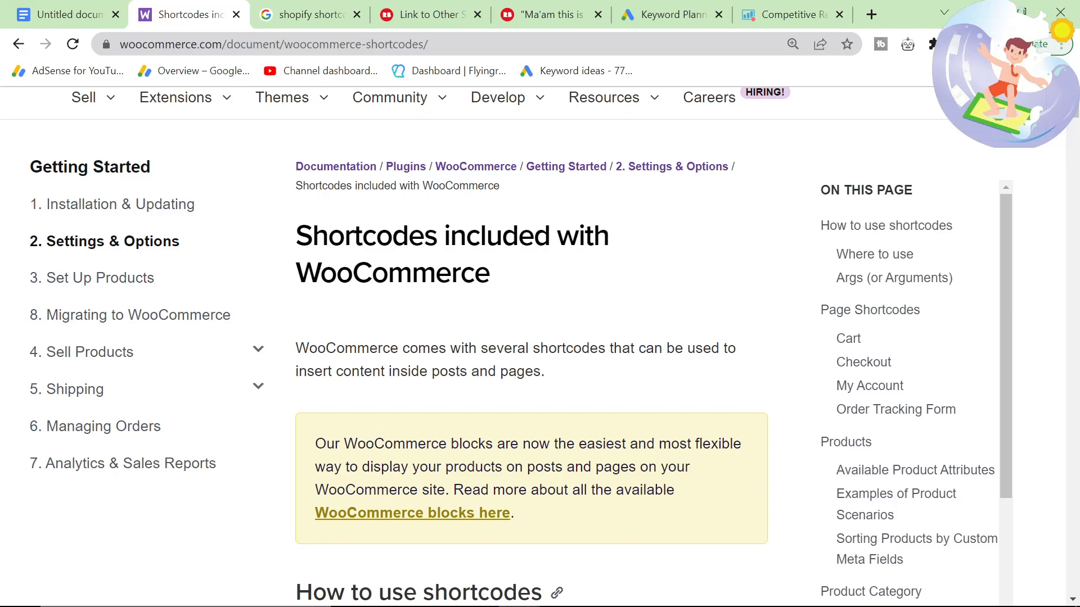
pyautogui.click(303, 15)
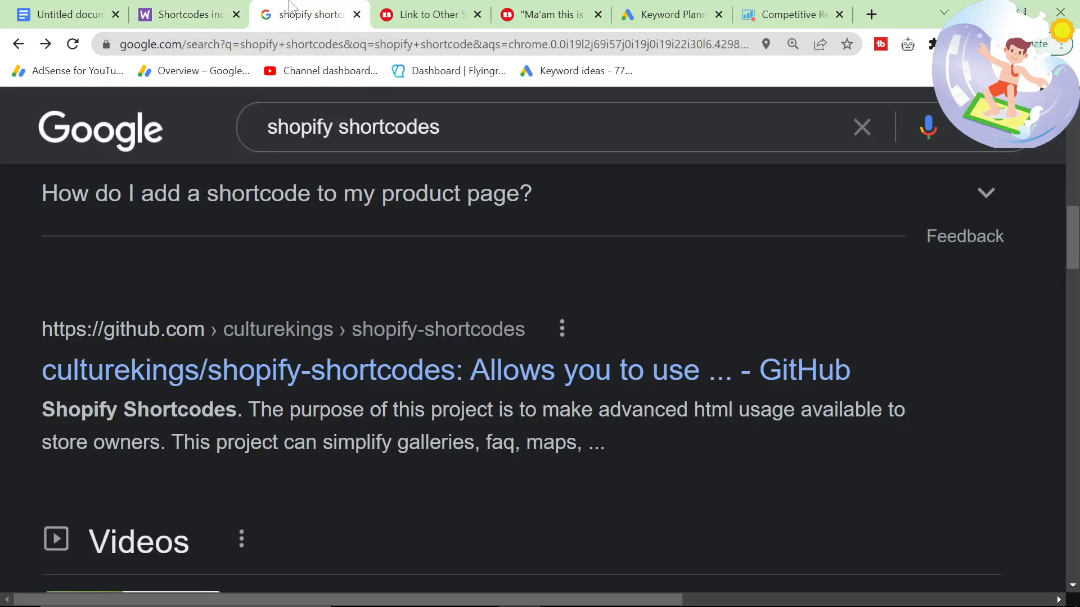
pyautogui.click(186, 14)
pyautogui.scroll(-15, 446, 307)
pyautogui.scroll(-20, 446, 307)
pyautogui.scroll(-10, 350, 293)
pyautogui.scroll(10, 350, 293)
pyautogui.scroll(1, 350, 293)
pyautogui.scroll(-3, 355, 295)
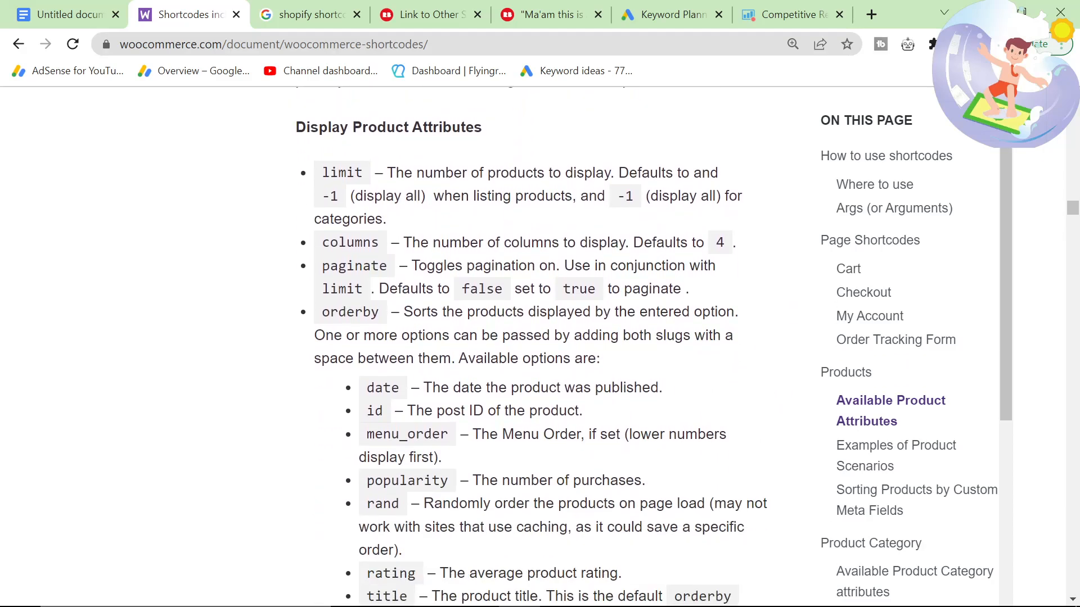
pyautogui.scroll(-5, 348, 312)
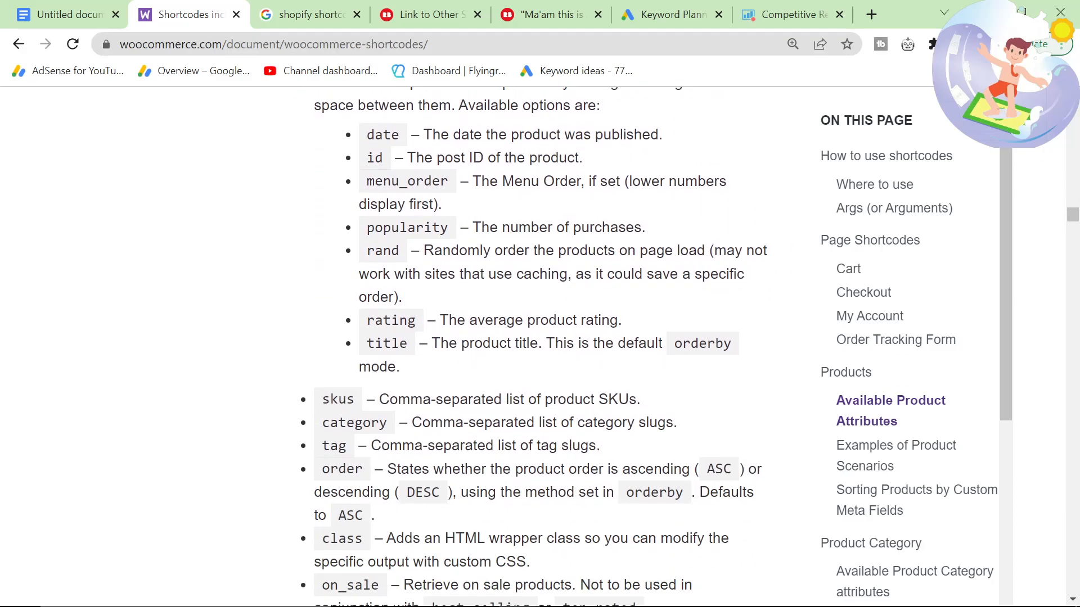
# Highlight the category attribute in the WooCommerce attribute list and read it at a larger page zoom
pyautogui.doubleClick(355, 423)
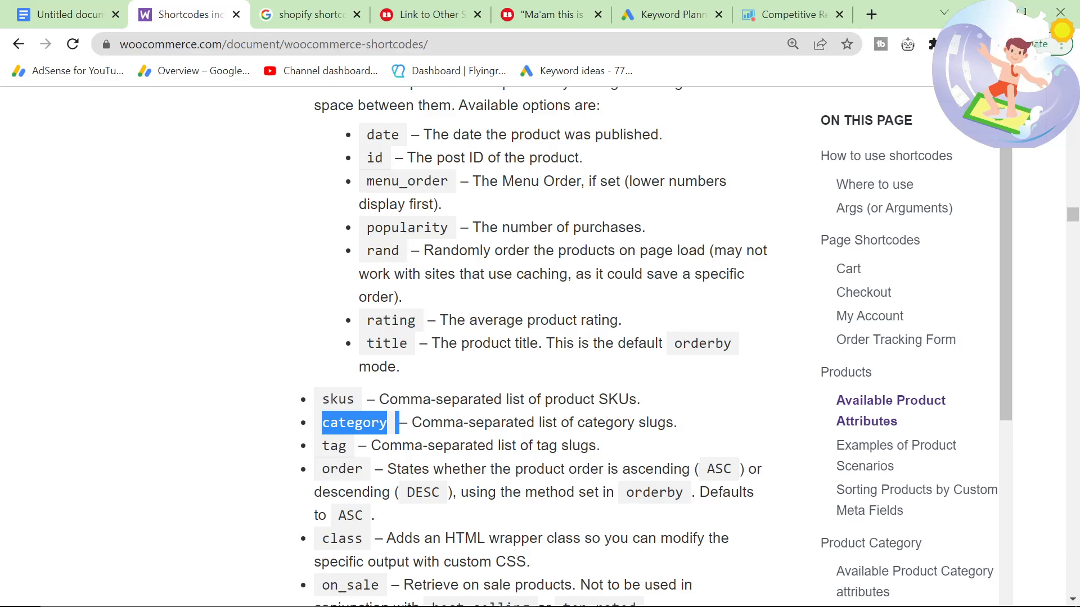
pyautogui.hotkey('ctrl', '+')
pyautogui.hotkey('ctrl', '+')
pyautogui.hotkey('ctrl', '+')
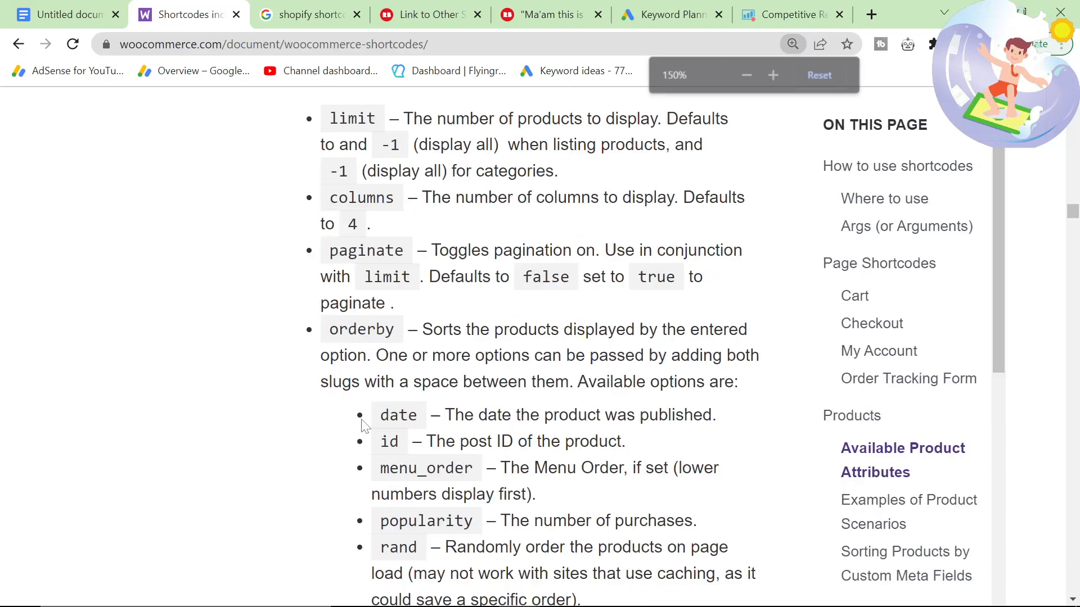
pyautogui.scroll(-5, 363, 427)
pyautogui.scroll(-4, 363, 427)
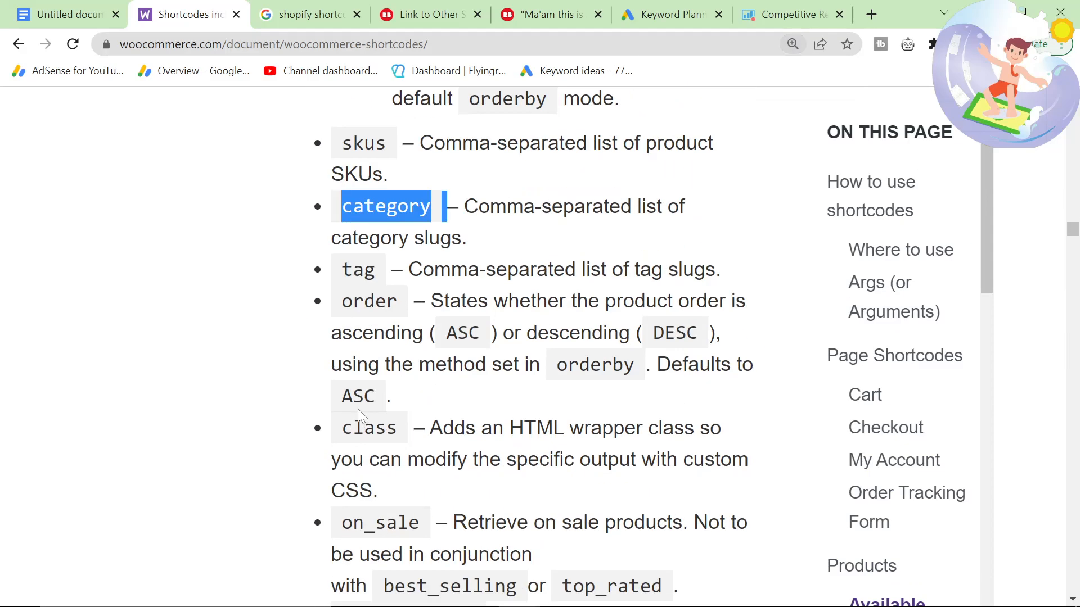
pyautogui.scroll(2, 362, 427)
pyautogui.click(383, 396)
# Switch to the untitled Google Docs article and place the cursor on a blank line below the title
pyautogui.click(82, 8)
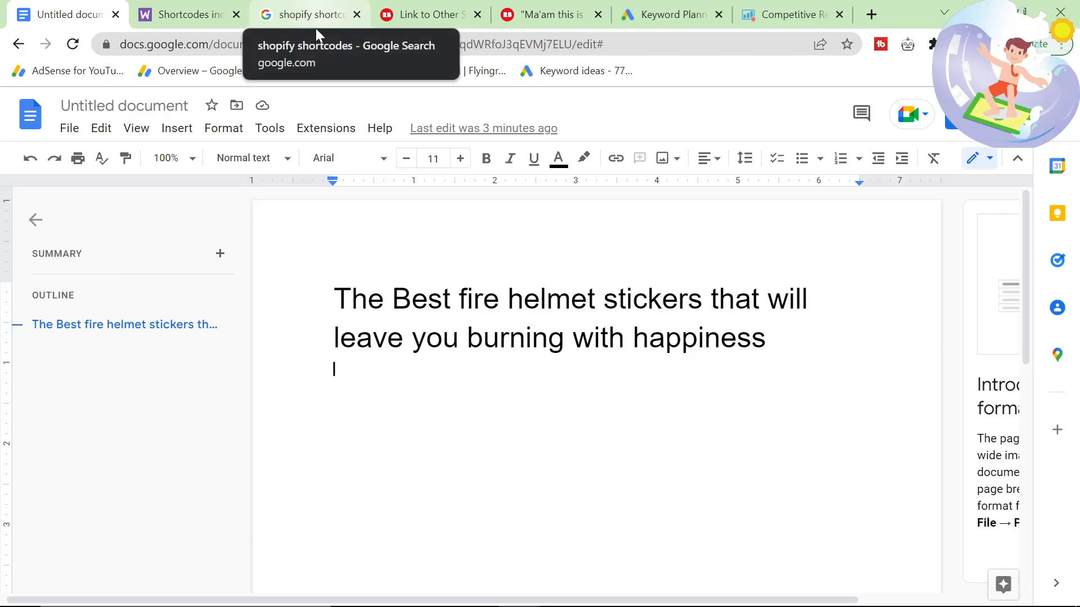
pyautogui.write('`')
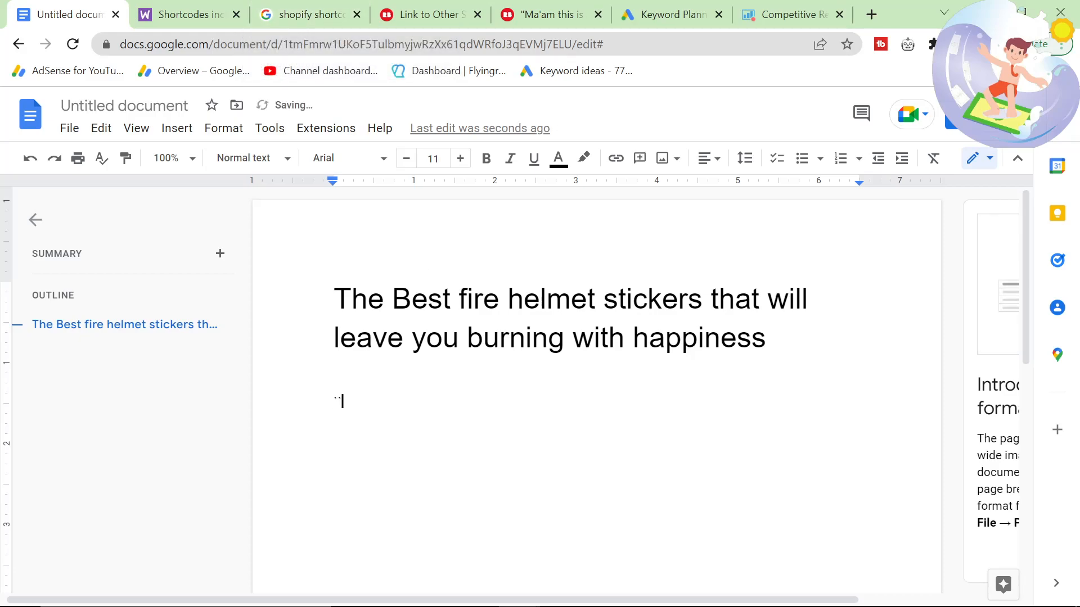
pyautogui.press('BackSpace')
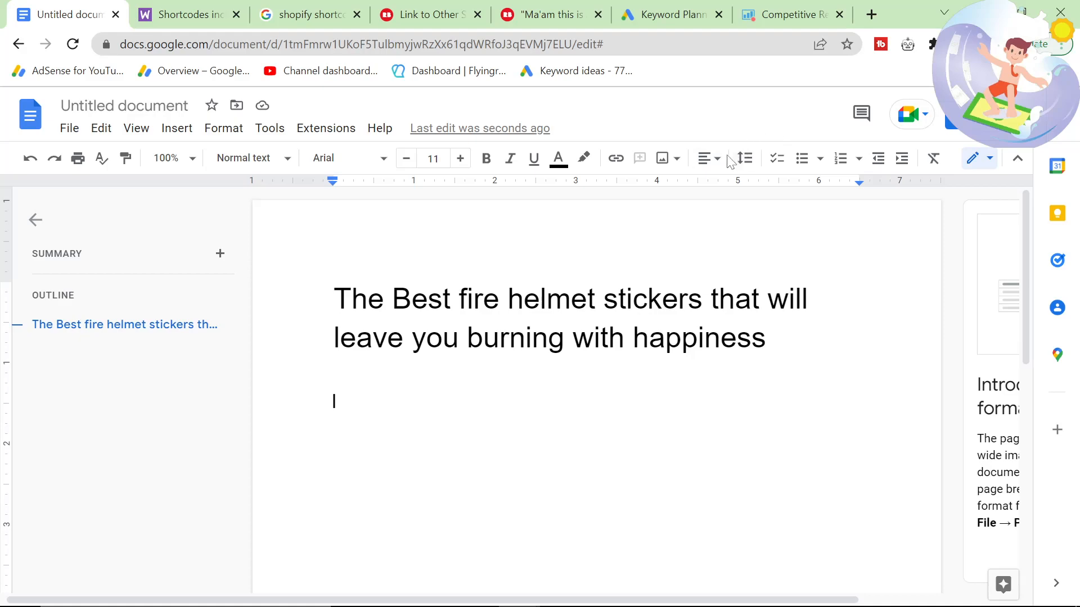
pyautogui.doubleClick(338, 399)
pyautogui.scroll(-1, 596, 393)
pyautogui.click(337, 317)
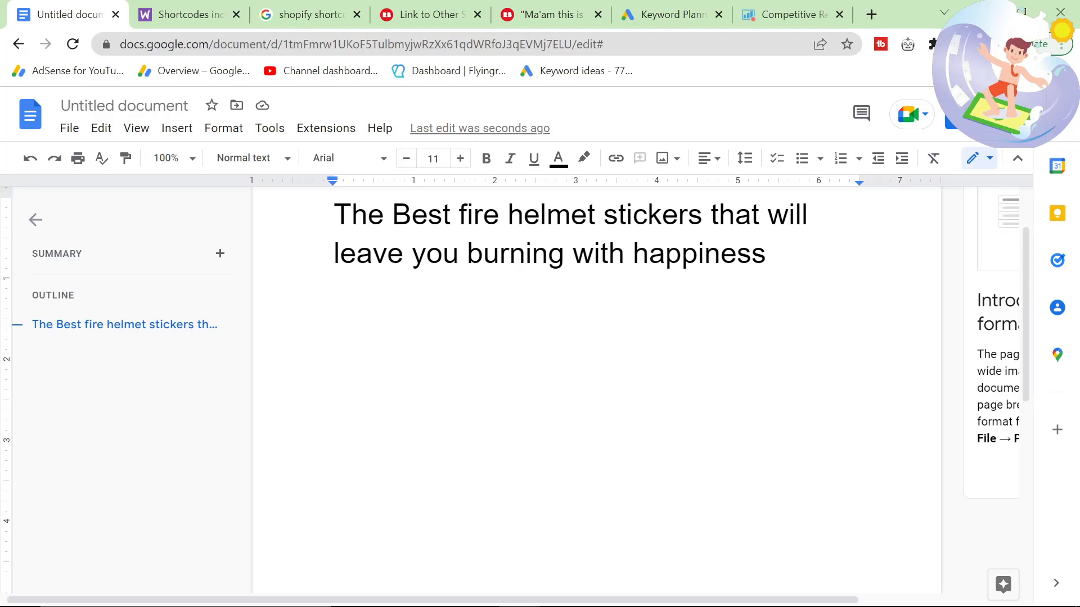
pyautogui.moveTo(341, 288); pyautogui.dragTo(335, 214)
pyautogui.click(335, 317)
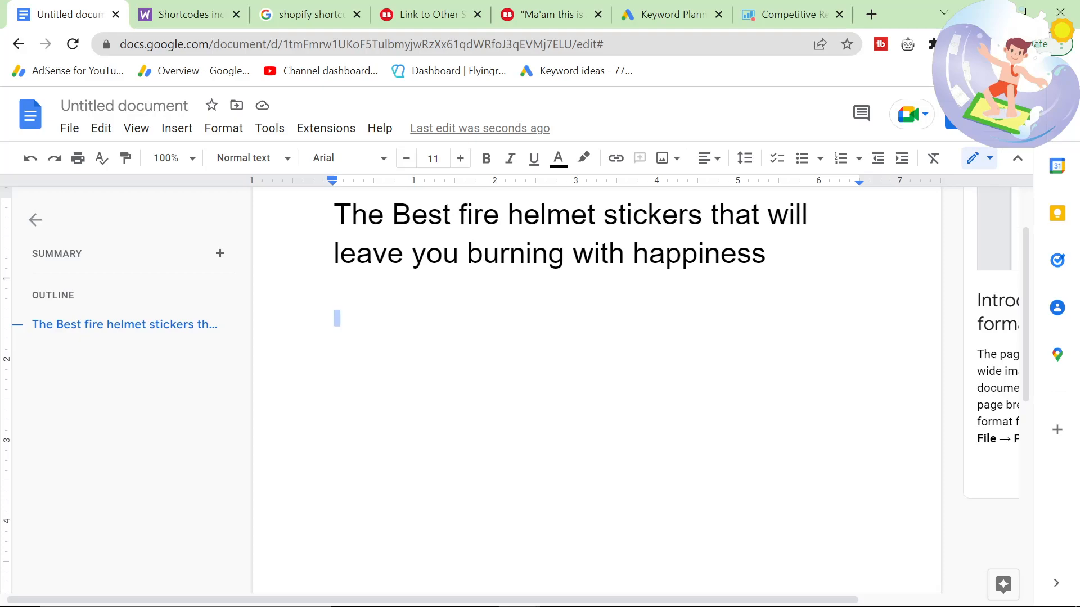
pyautogui.press('Return')
pyautogui.press('Return')
pyautogui.hotkey('ctrl', 'Return')
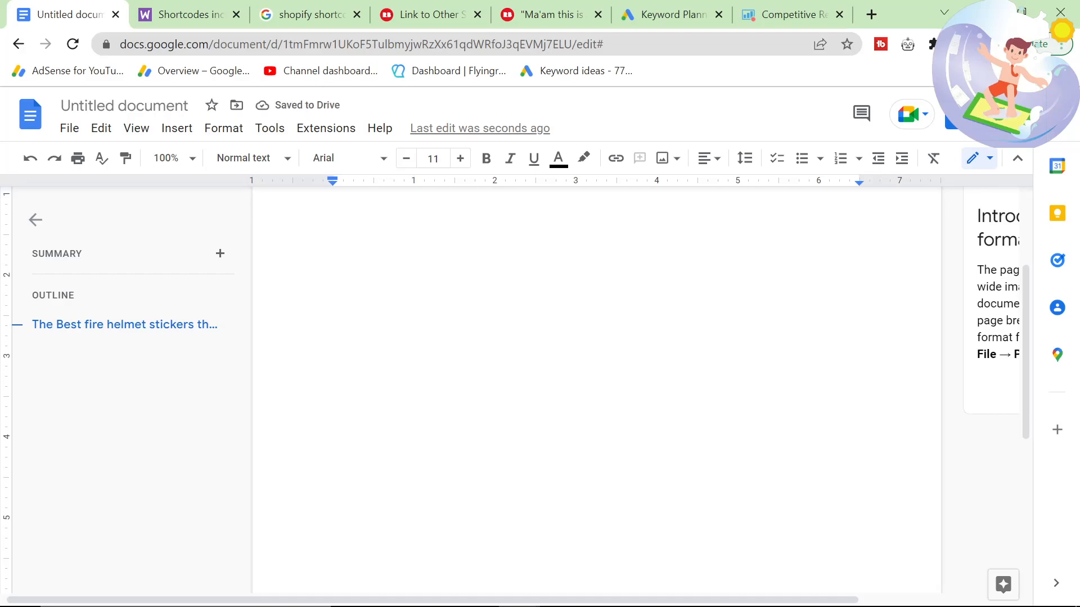
pyautogui.hotkey('ctrl', 'z')
# Highlight the keyword "fire helmet stickers" in the article title and return the cursor to the blank area below it
pyautogui.moveTo(459, 300); pyautogui.dragTo(702, 301)
pyautogui.scroll(-1, 702, 300)
pyautogui.click(334, 366)
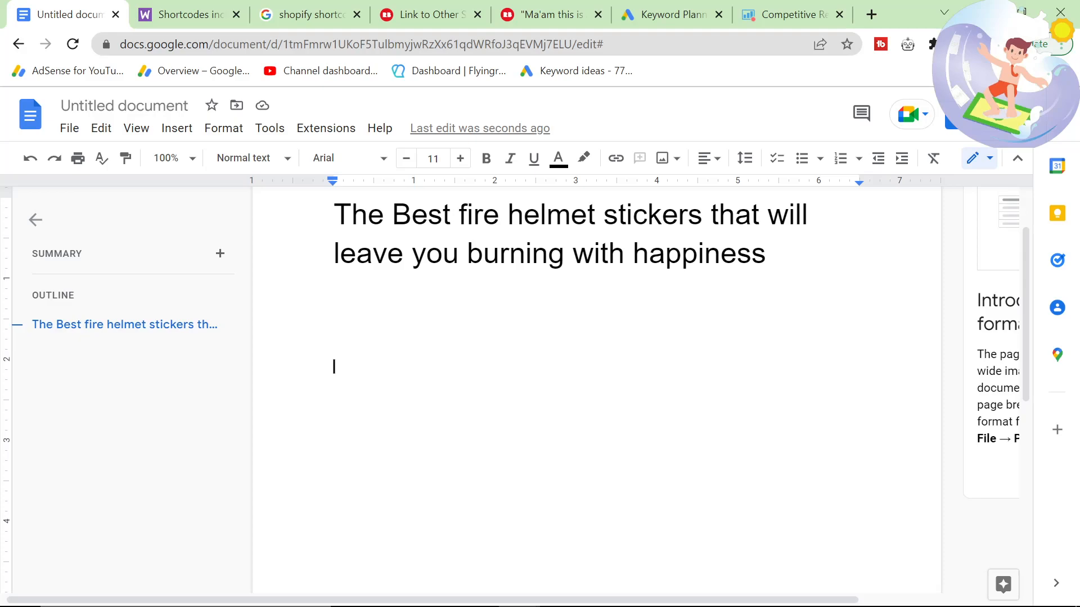
# Check the products shortcode section of the WooCommerce documentation and the Google results for Shopify shortcodes
pyautogui.click(213, 8)
pyautogui.scroll(-1, 397, 256)
pyautogui.scroll(11, 397, 256)
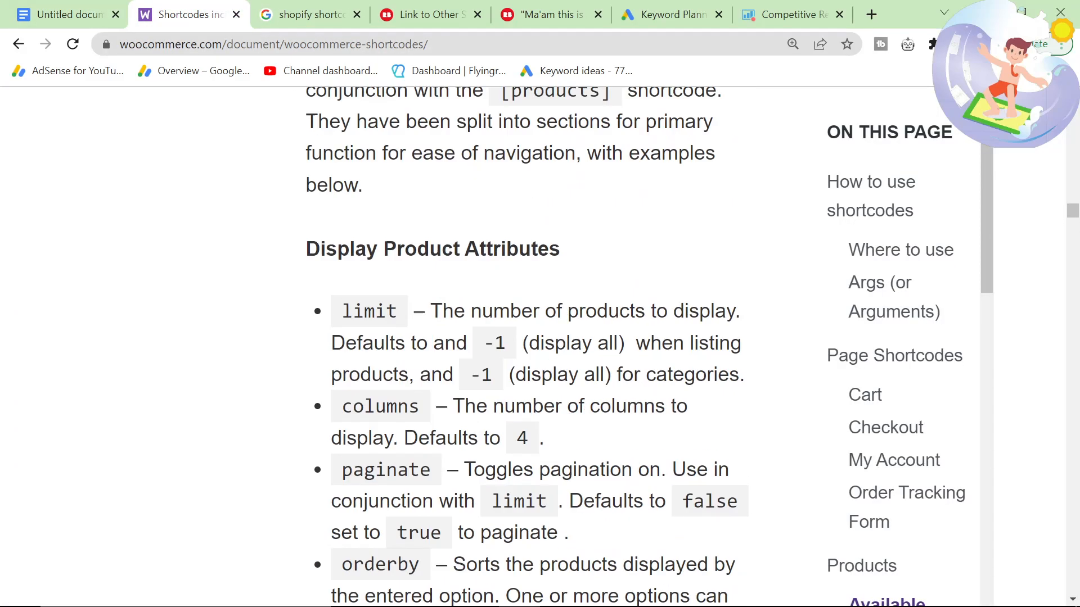
pyautogui.scroll(9, 397, 256)
pyautogui.click(303, 14)
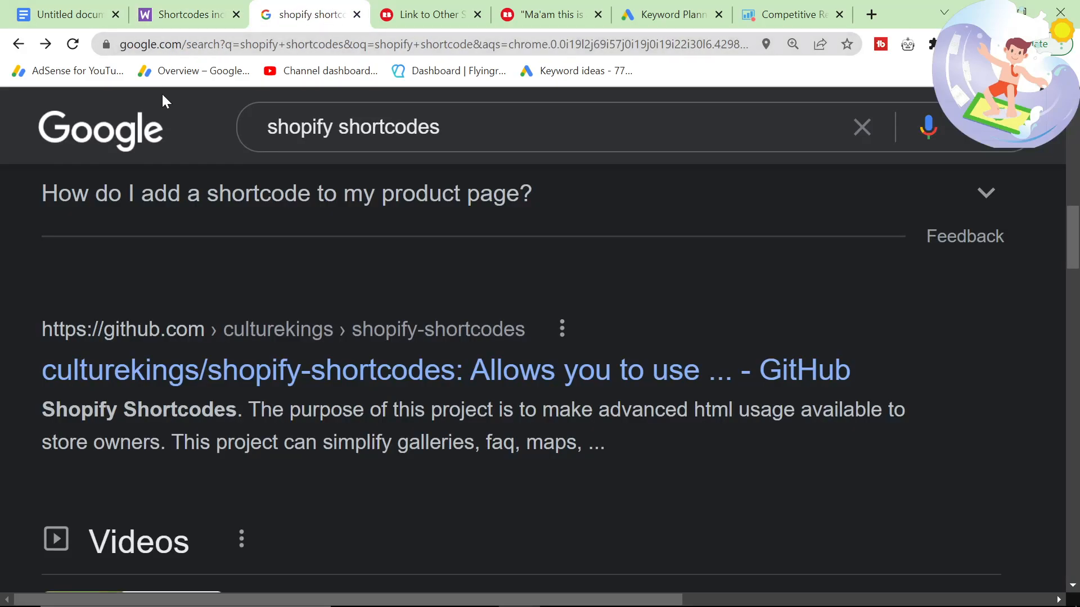
# Return to the article document and write the placeholder line "<image> - <link> - redbubble product" directly below the title
pyautogui.click(56, 14)
pyautogui.write('<image>')
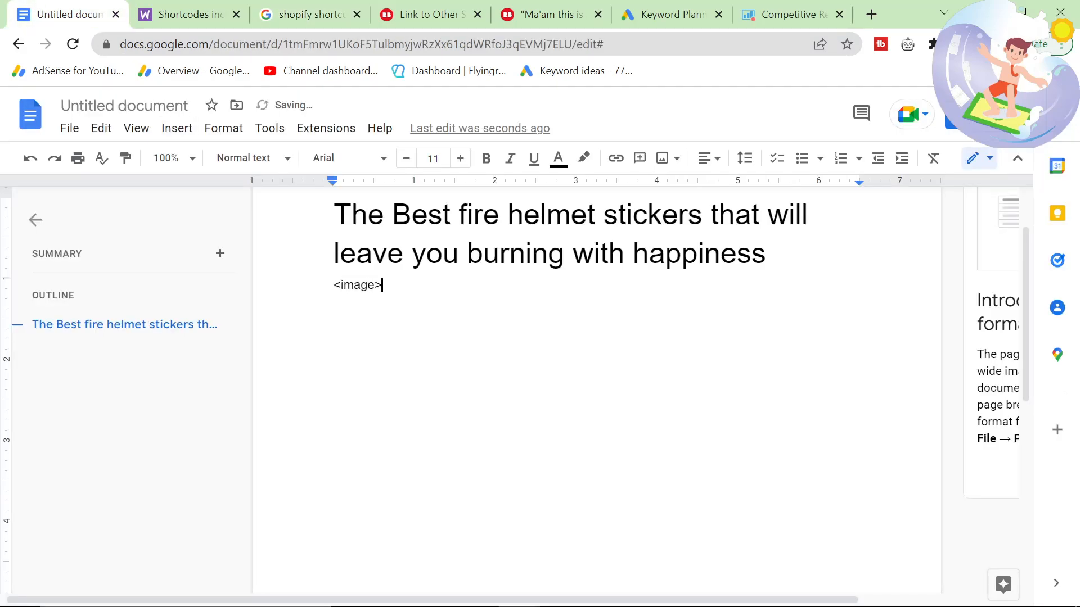
pyautogui.write(' a')
pyautogui.press('BackSpace')
pyautogui.write('<link> - ajhref')
pyautogui.hotkey('ctrl', 'BackSpace')
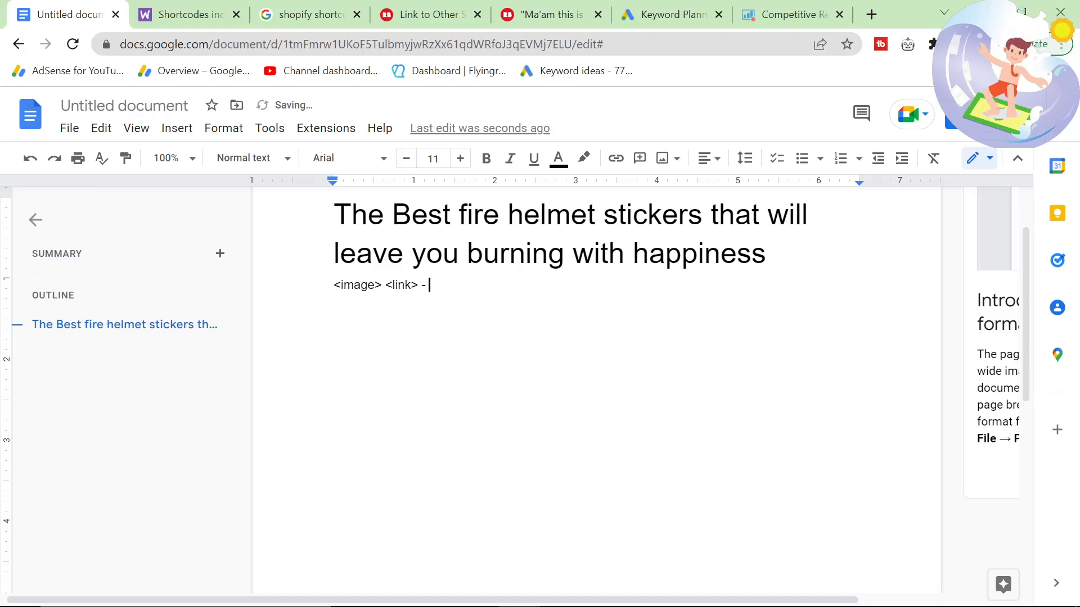
pyautogui.write('redbu')
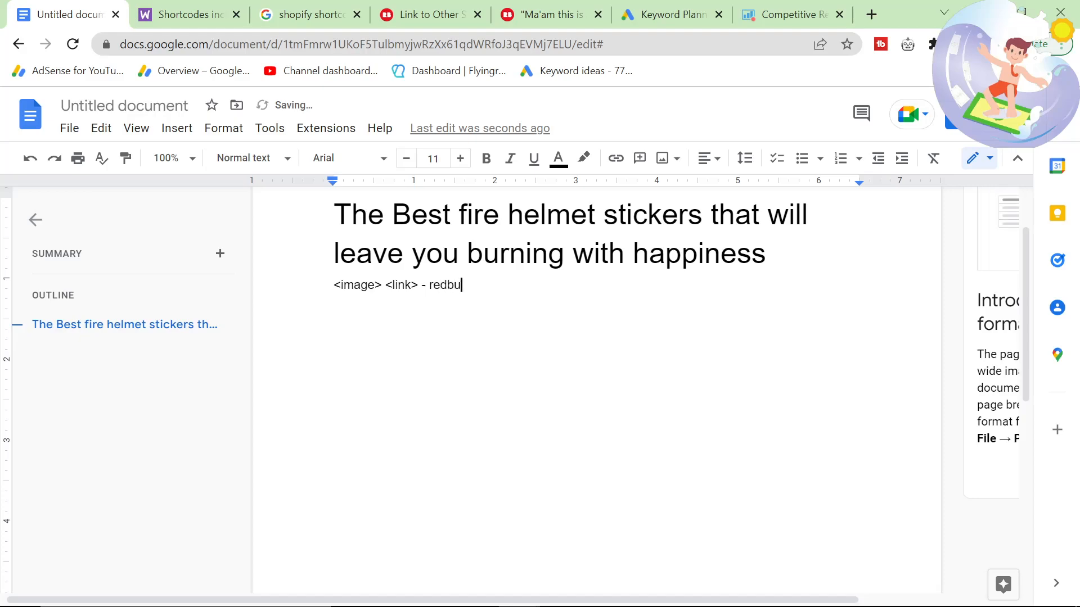
pyautogui.write('bble product')
pyautogui.write('-')
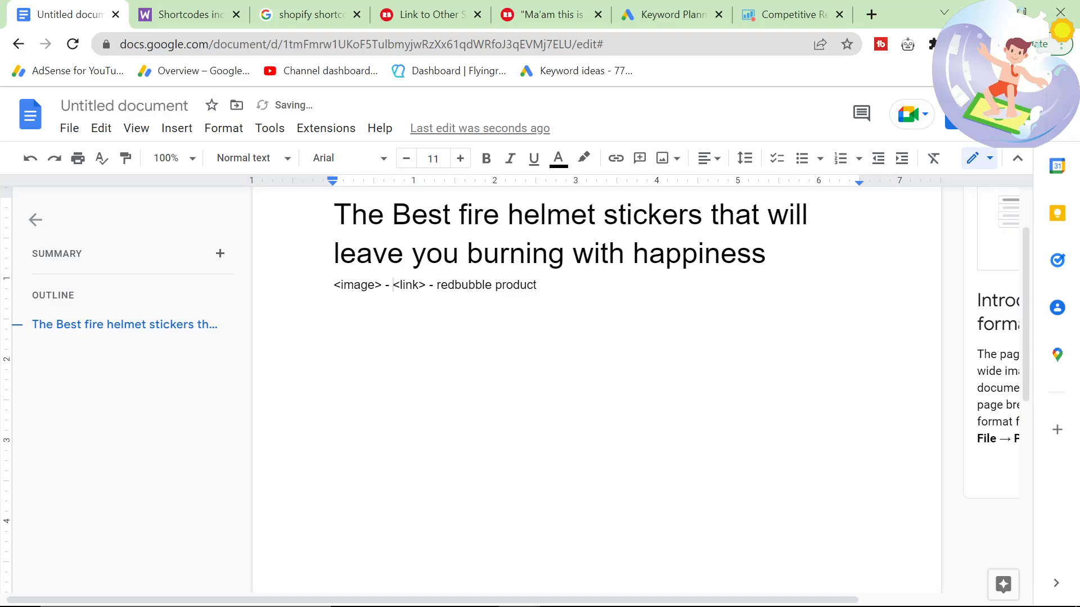
# Review the available product attributes, from limit to the orderby options, in the WooCommerce shortcodes documentation
pyautogui.click(186, 14)
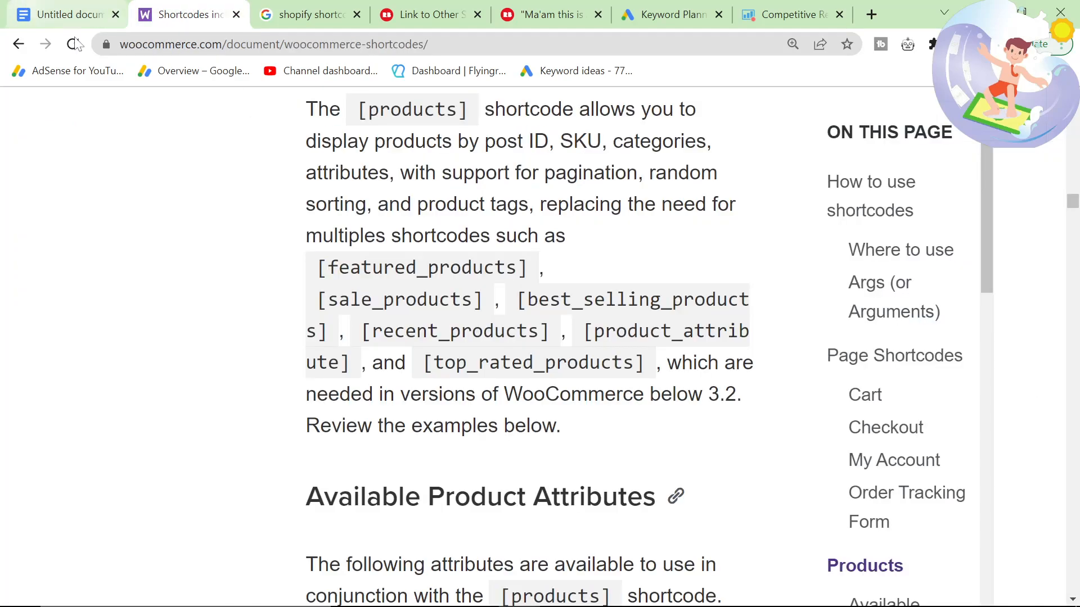
pyautogui.scroll(-4, 311, 479)
pyautogui.scroll(-7, 311, 479)
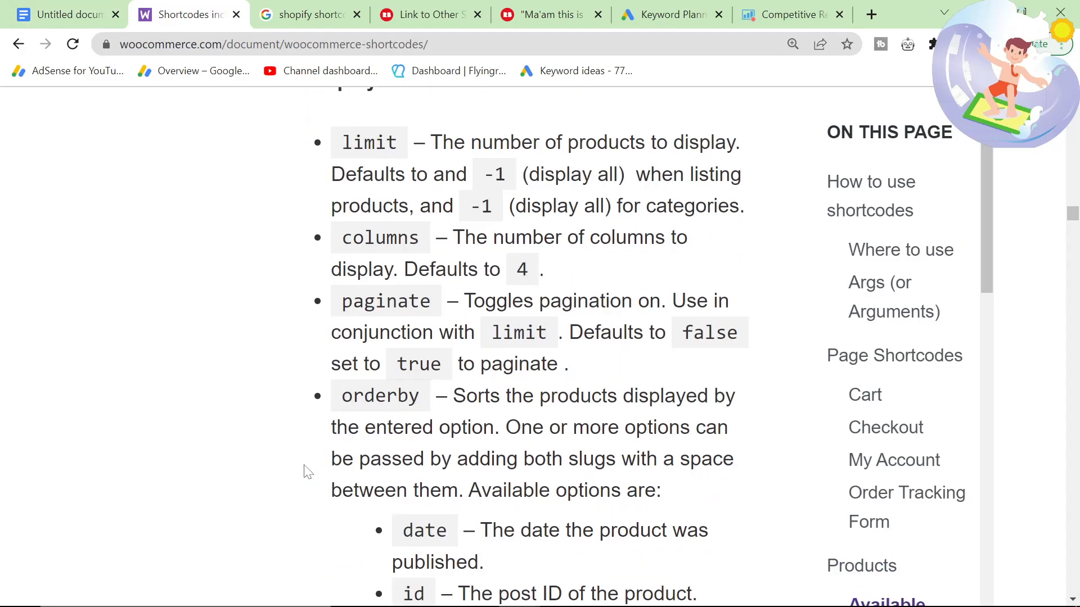
pyautogui.scroll(-4, 308, 473)
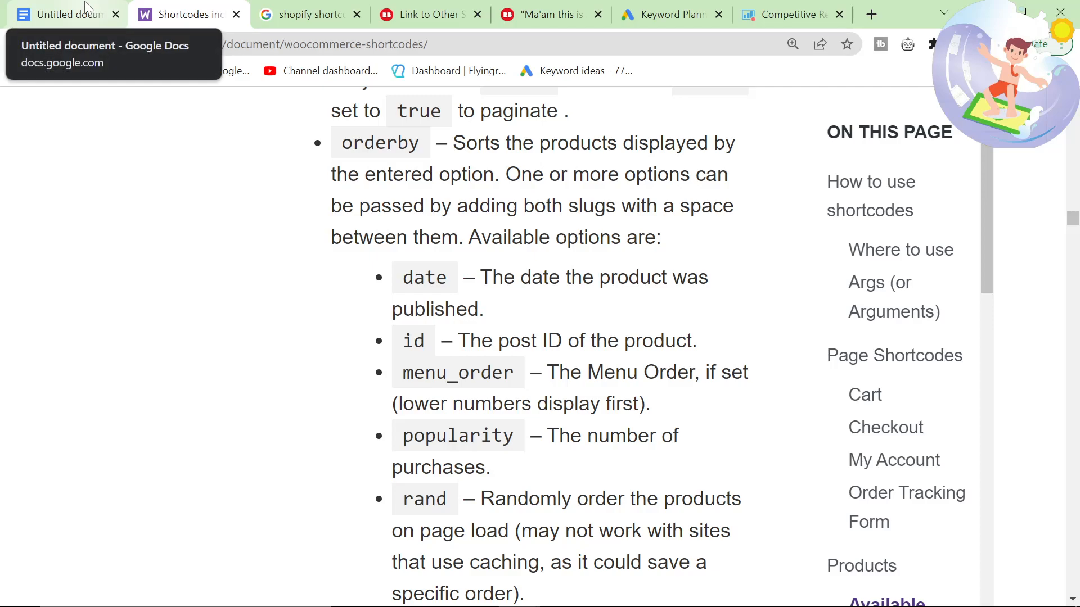
# Go back to the article document and start a new line after the "redbubble product" placeholder
pyautogui.click(86, 6)
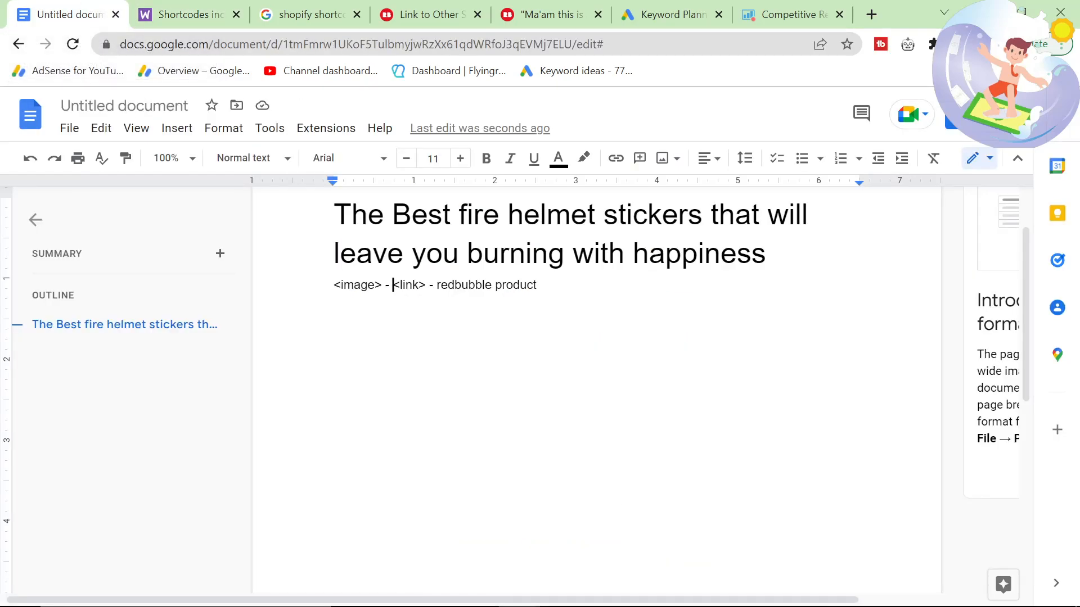
pyautogui.click(538, 285)
pyautogui.press('Return')
# Open thecryptophile.me/wp-admin in a new browser tab and go to the WordPress page for adding new media
pyautogui.hotkey('ctrl', 't')
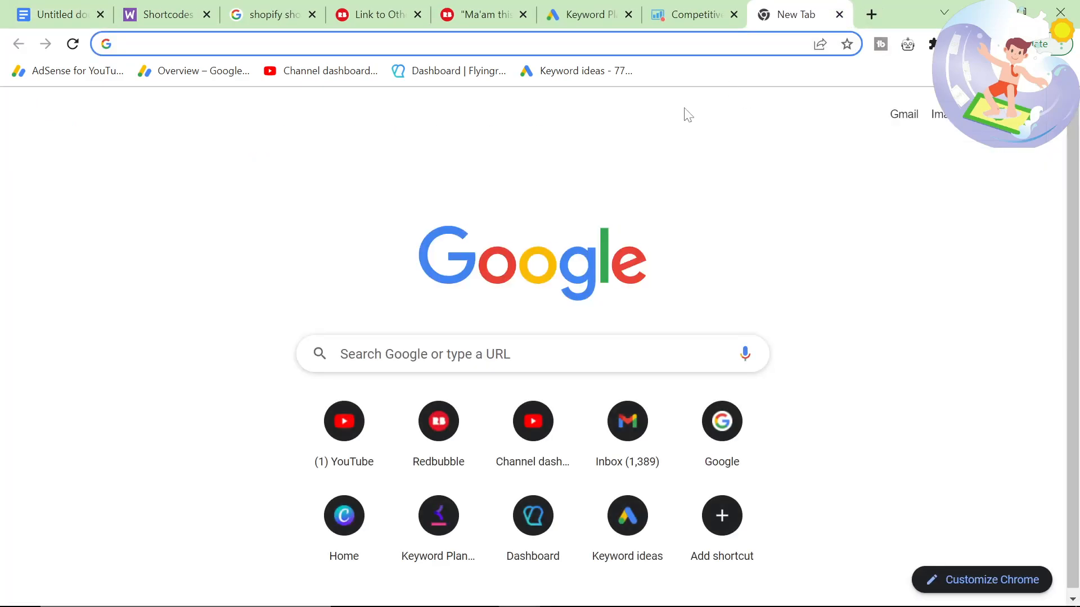
pyautogui.write('thecryptophile.me')
pyautogui.press('Return')
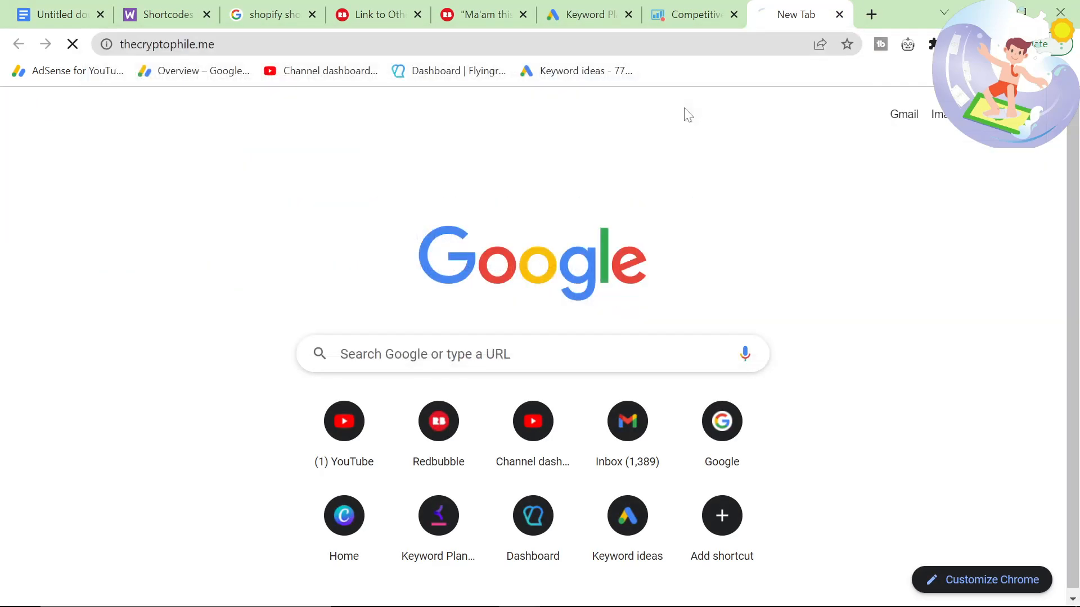
pyautogui.press('End')
pyautogui.write('wp-admin')
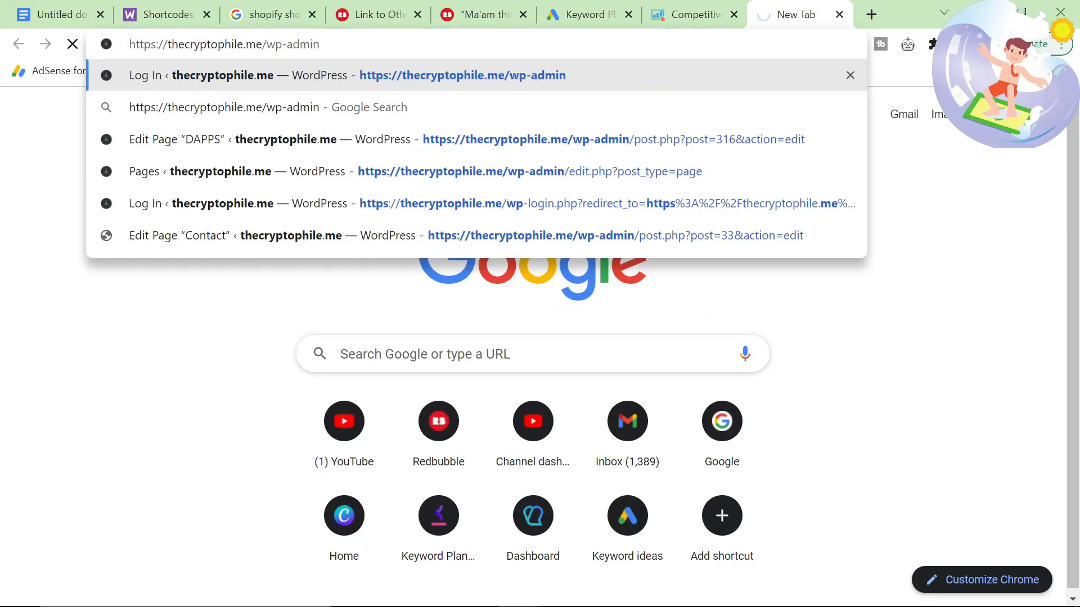
pyautogui.press('Return')
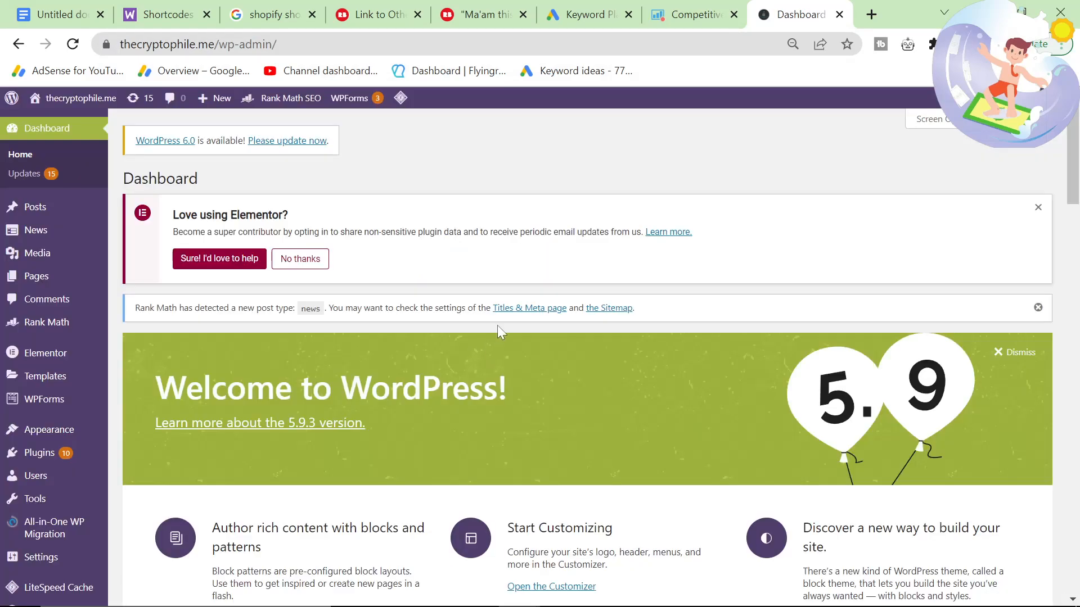
pyautogui.moveTo(46, 264)
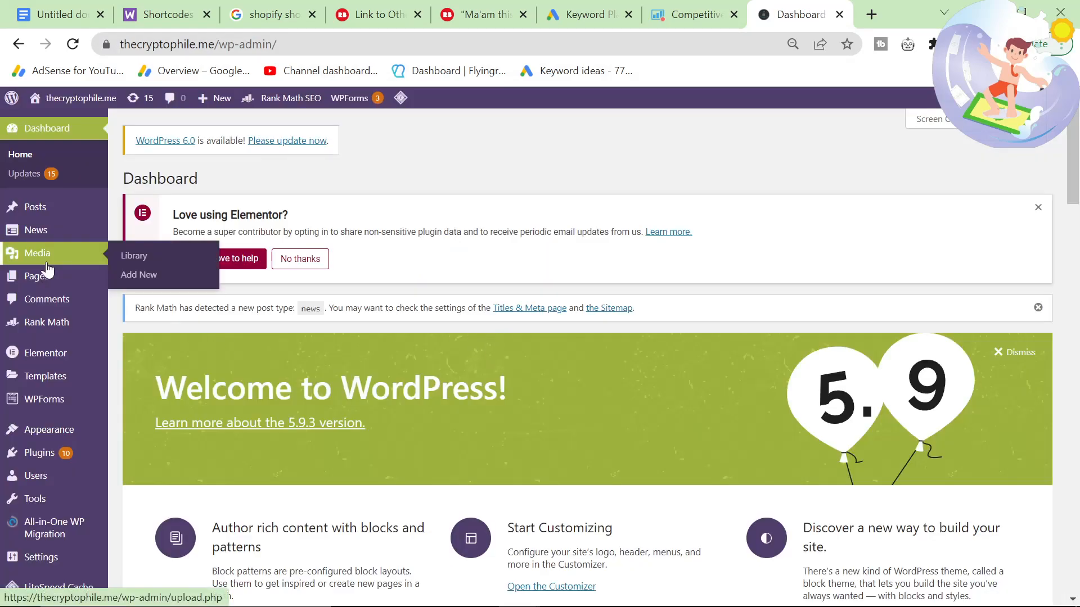
pyautogui.click(140, 275)
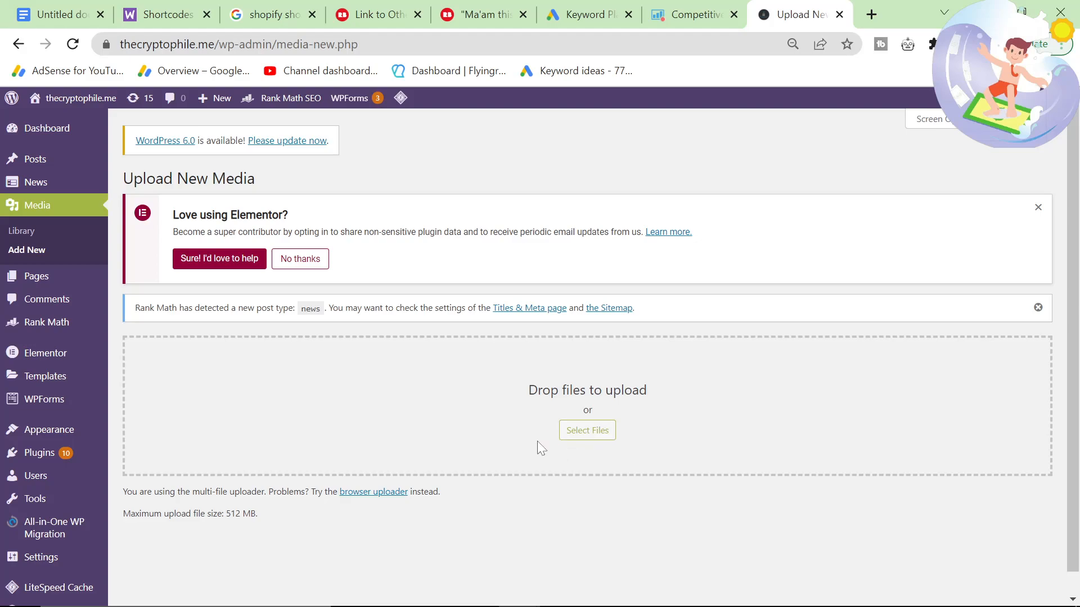
# Start a new WordPress page and give it the document's title, "The Best Fire Helmet Stickers That Will Leave You Burning With Happiness"
pyautogui.click(142, 298)
pyautogui.click(59, 12)
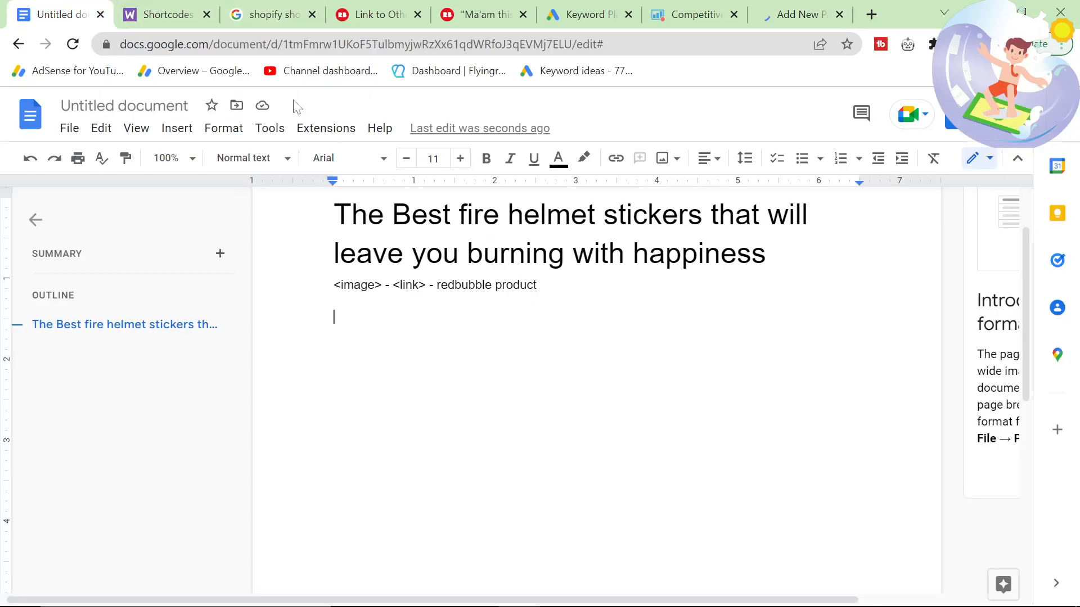
pyautogui.click(124, 325)
pyautogui.click(798, 16)
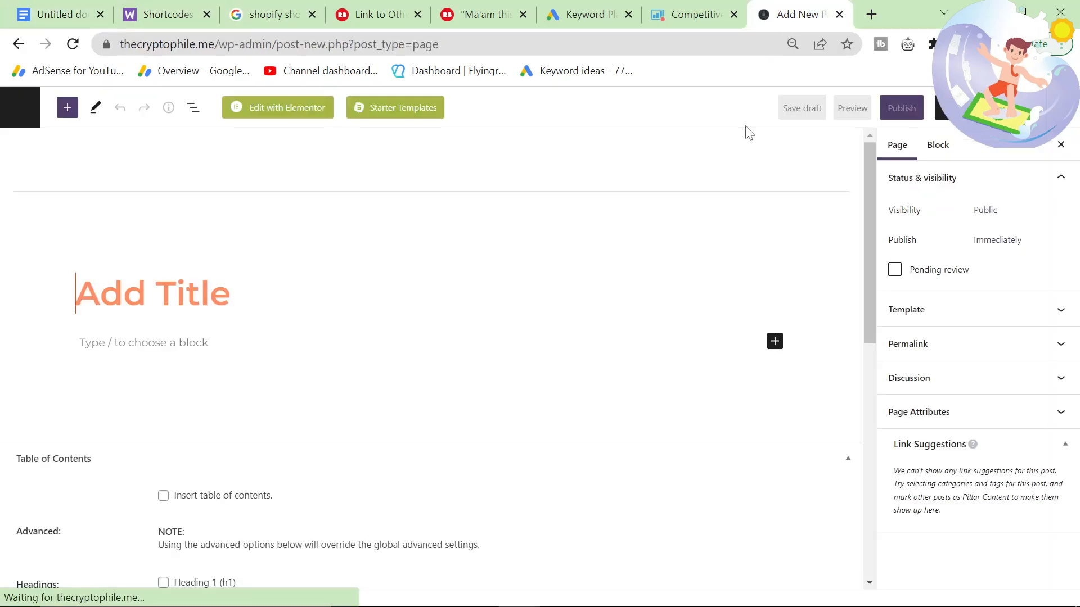
pyautogui.write('The Best Fire Helmet Stickers That Will Leave You Burning With Happiness')
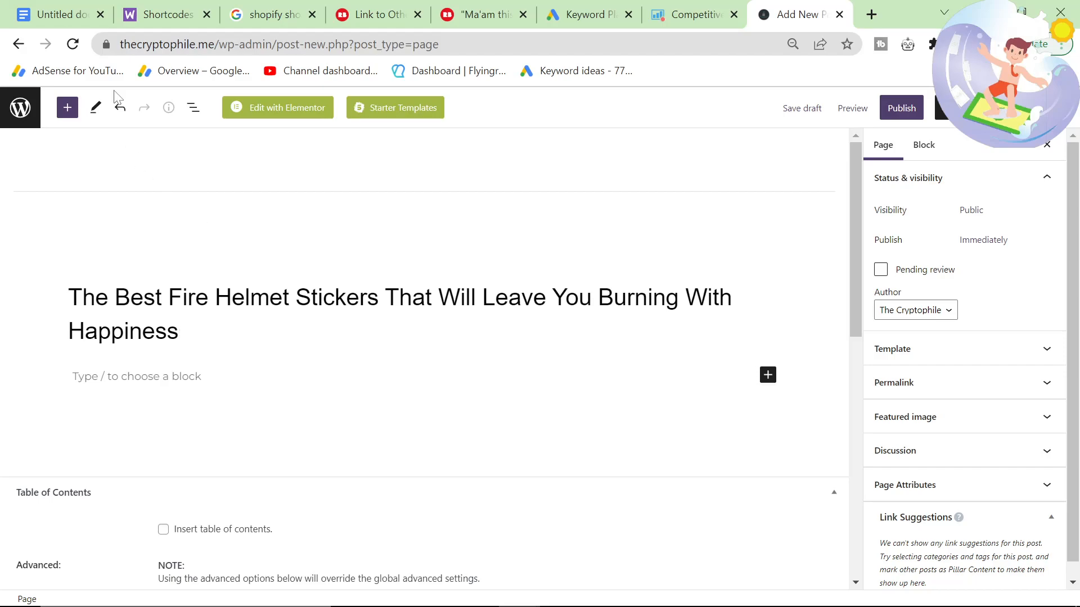
# Copy the "<image> - <link> - redbubble product" line from the article document into the first paragraph of the new WordPress page
pyautogui.click(68, 6)
pyautogui.moveTo(535, 284); pyautogui.dragTo(336, 285)
pyautogui.hotkey('ctrl', 'c')
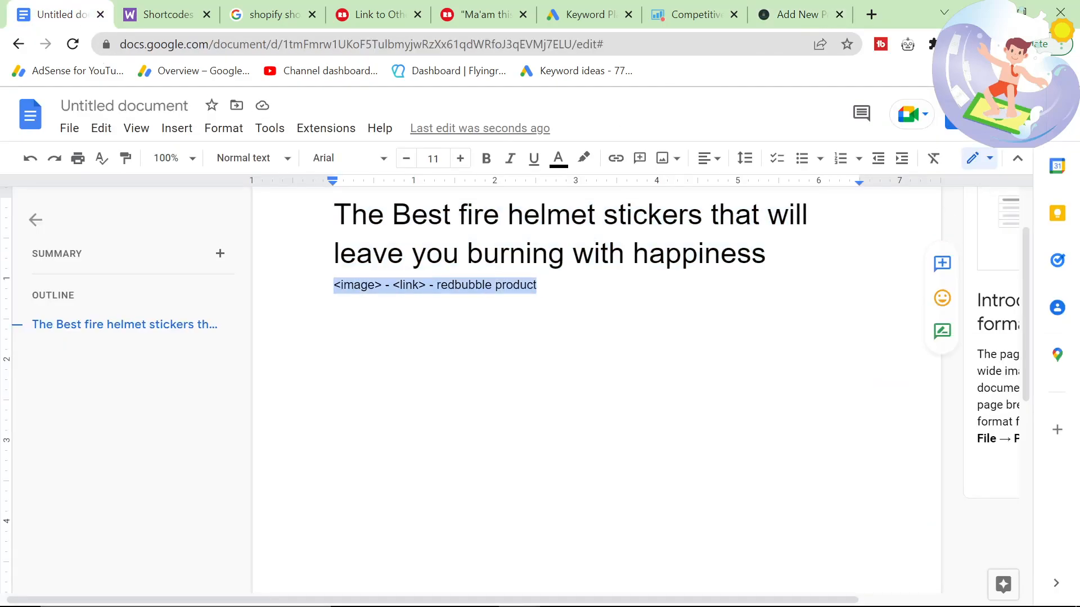
pyautogui.click(797, 15)
pyautogui.click(287, 371)
pyautogui.hotkey('ctrl', 'v')
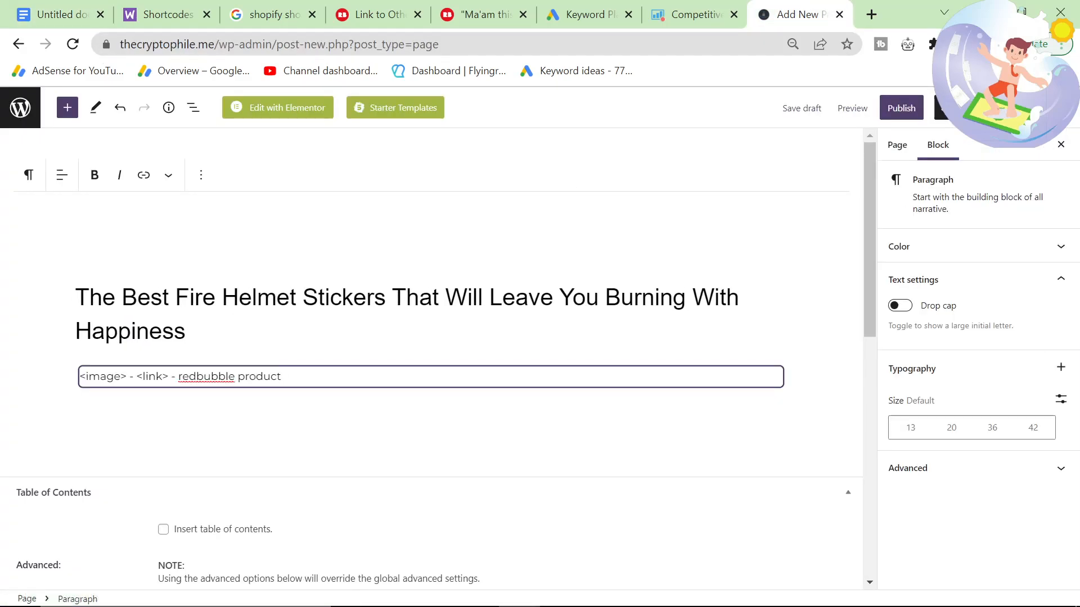
# Review the keyword "Fire Helmet Stickers" in the page title and the parts of the placeholder line below it
pyautogui.click(292, 400)
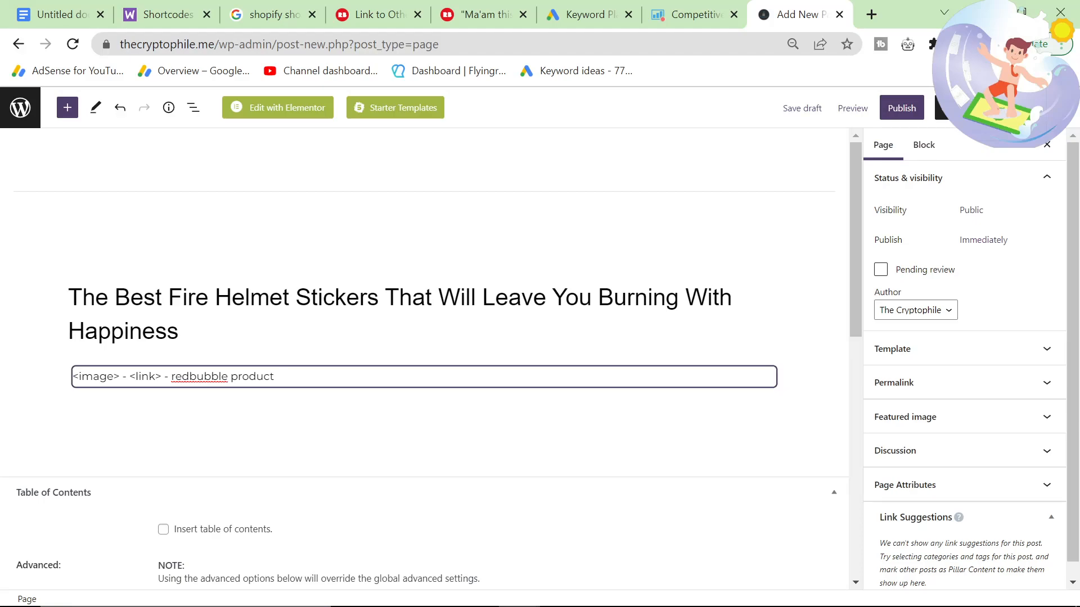
pyautogui.click(82, 377)
pyautogui.moveTo(89, 377); pyautogui.dragTo(64, 377)
pyautogui.click(122, 376)
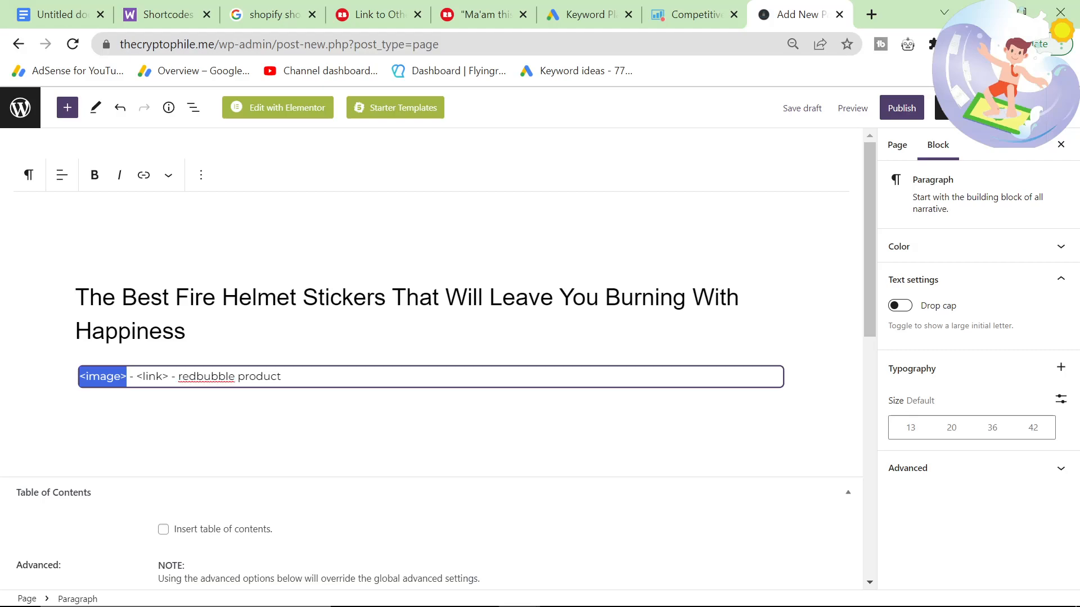
pyautogui.hotkey('ctrl', 'a')
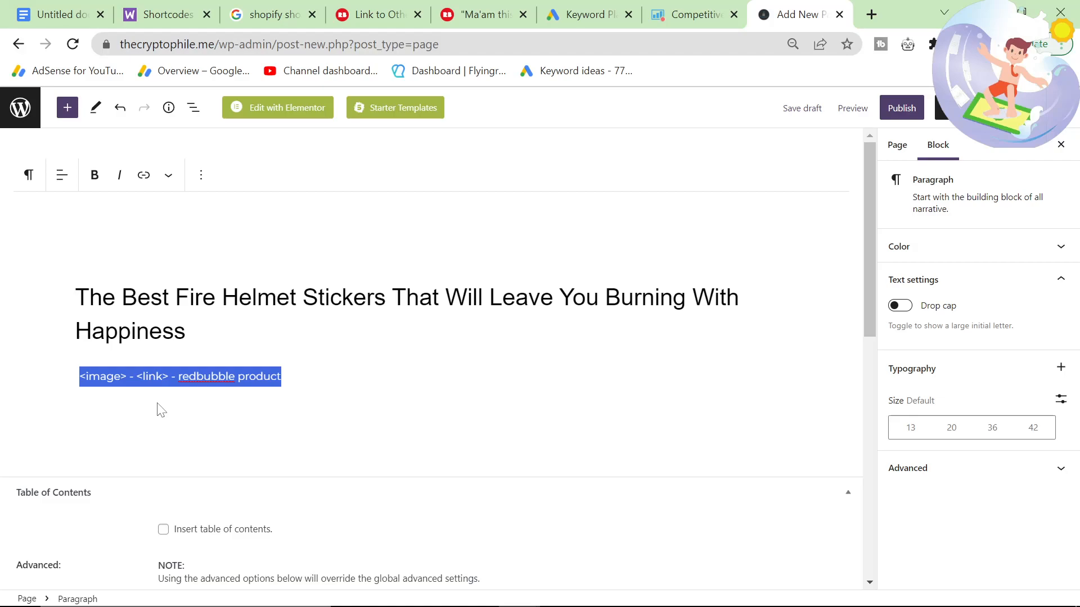
pyautogui.moveTo(176, 298); pyautogui.dragTo(379, 298)
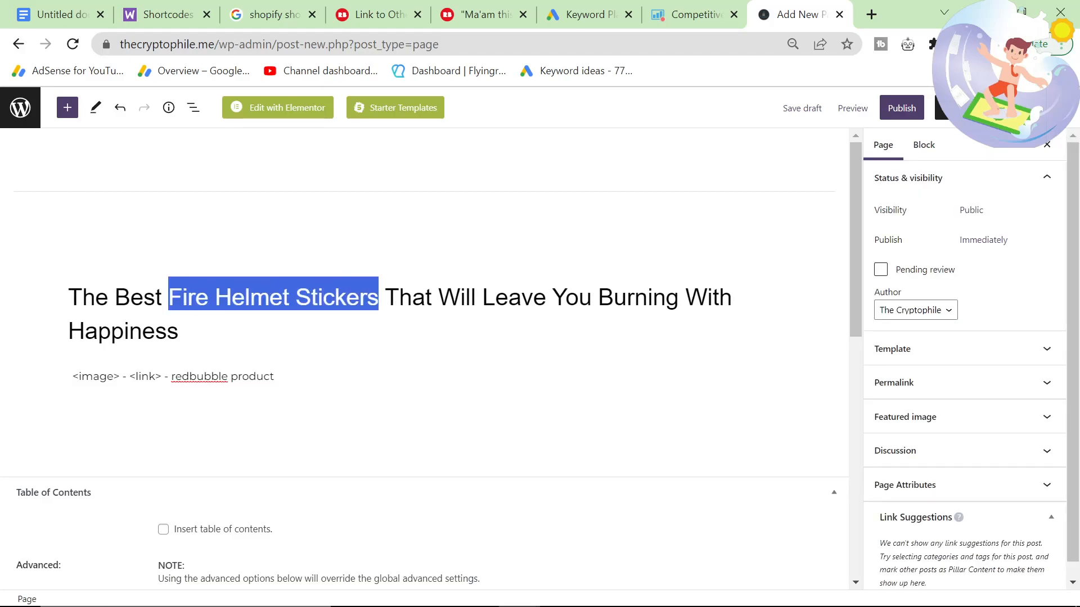
pyautogui.click(101, 376)
pyautogui.click(89, 377)
pyautogui.doubleClick(132, 377)
pyautogui.click(264, 377)
pyautogui.hotkey('ctrl', 'a')
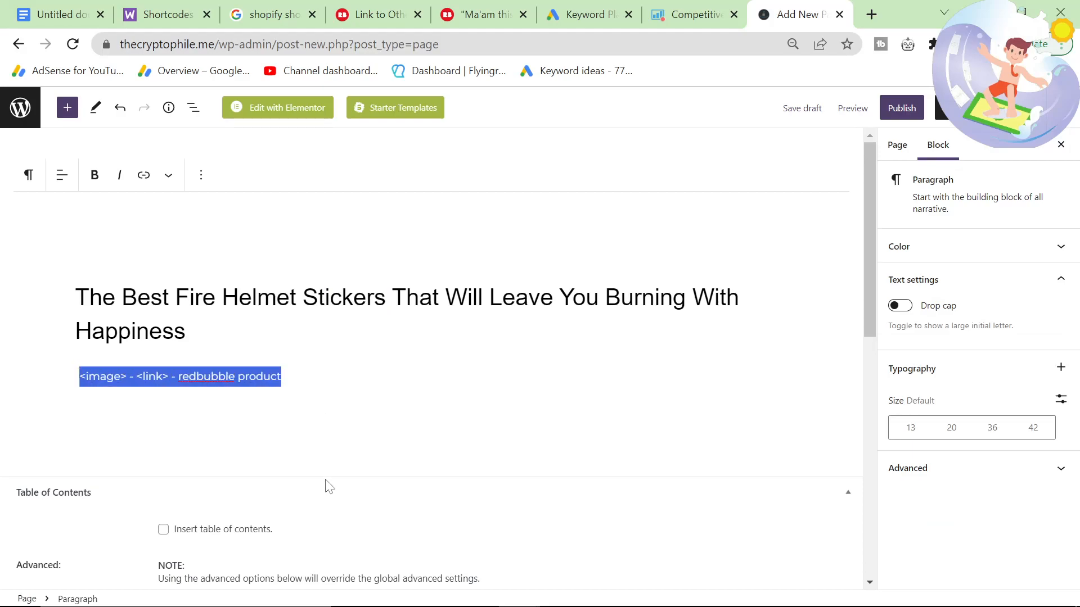
pyautogui.scroll(-2, 323, 482)
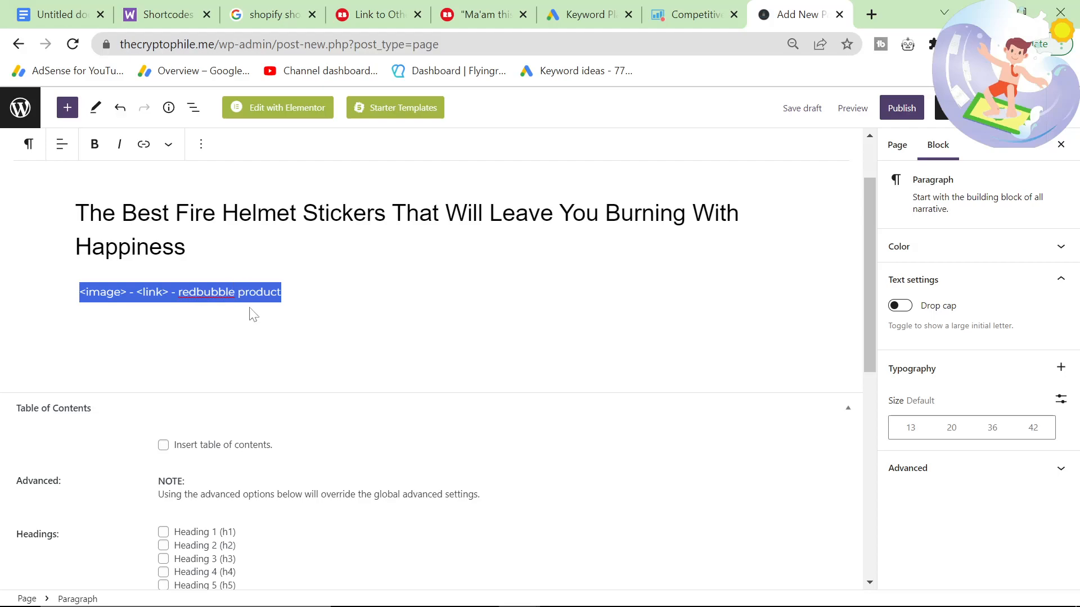
pyautogui.click(297, 288)
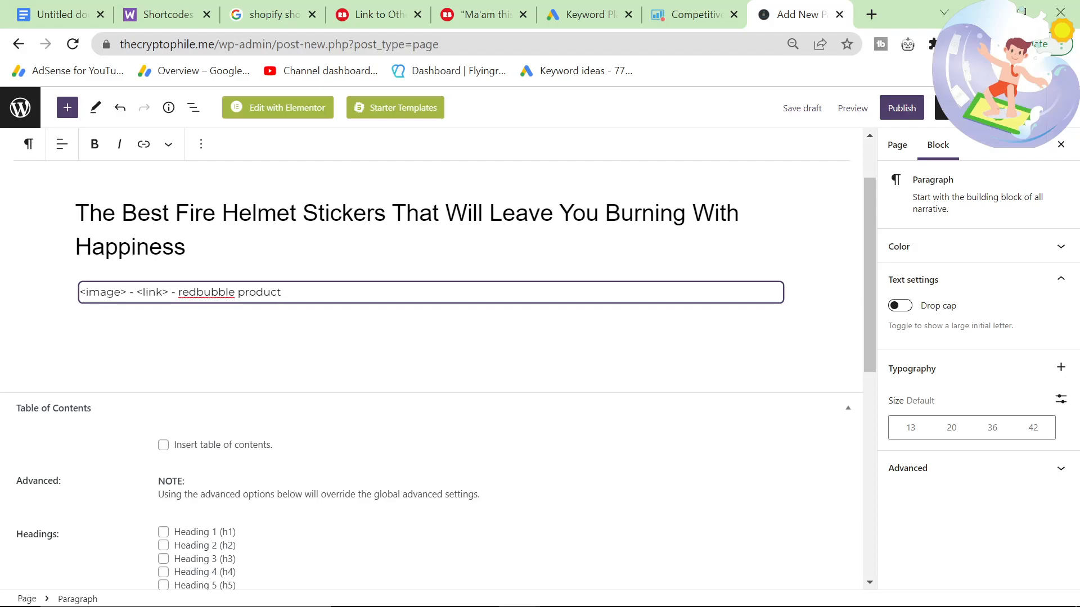
# Search the web for "hostinger" in a new browser tab and open the Hostinger website
pyautogui.click(871, 14)
pyautogui.write('hostinger')
pyautogui.press('Return')
pyautogui.scroll(-5, 76, 457)
pyautogui.scroll(-6, 278, 427)
pyautogui.click(274, 338)
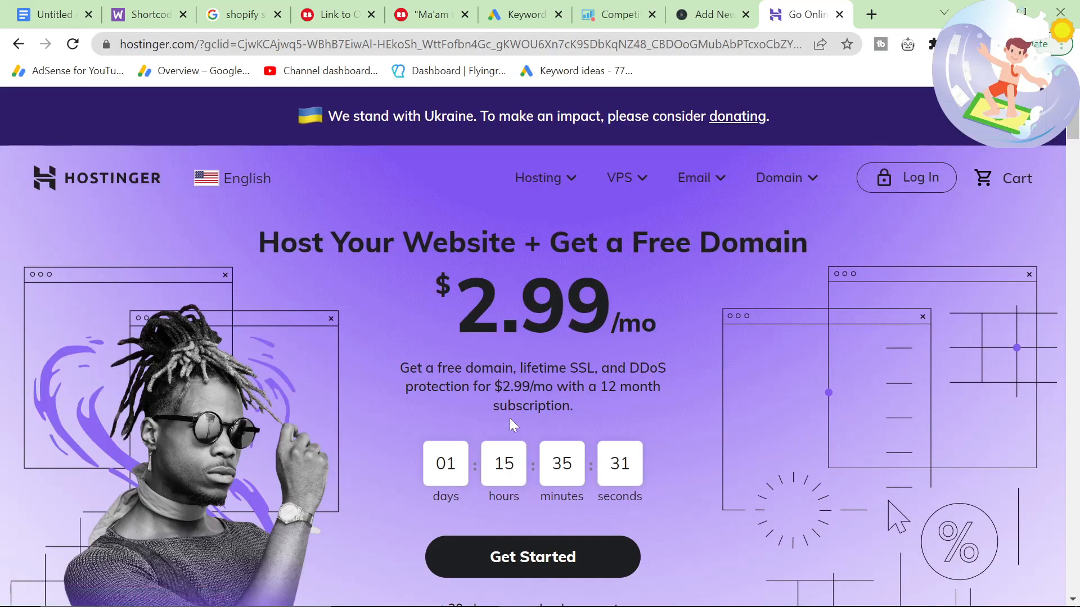
# Examine the monthly price and the hosting offer on the Hostinger landing page
pyautogui.moveTo(417, 298); pyautogui.dragTo(687, 325)
pyautogui.click(687, 326)
pyautogui.scroll(-2, 643, 397)
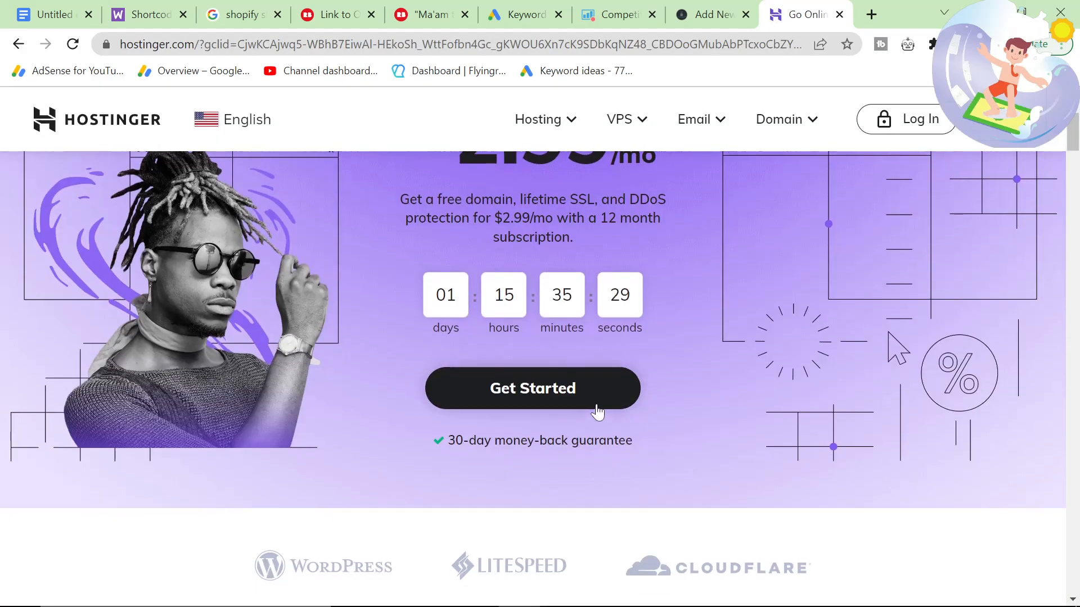
pyautogui.scroll(2, 597, 413)
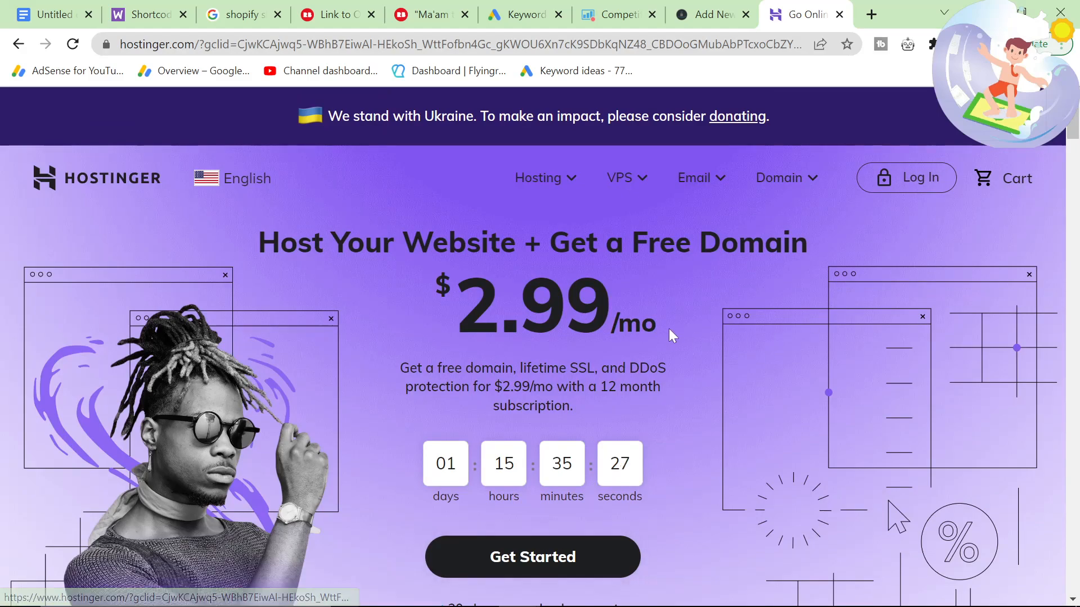
pyautogui.moveTo(456, 320); pyautogui.dragTo(611, 315)
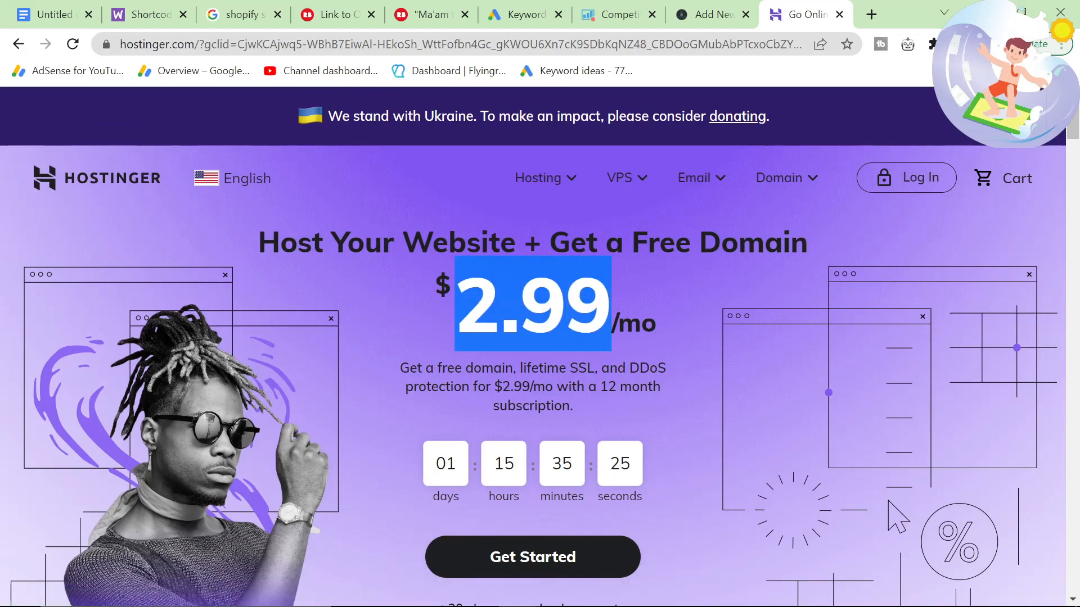
# Revisit the placeholder line in the article document and in the WordPress page draft
pyautogui.click(83, 4)
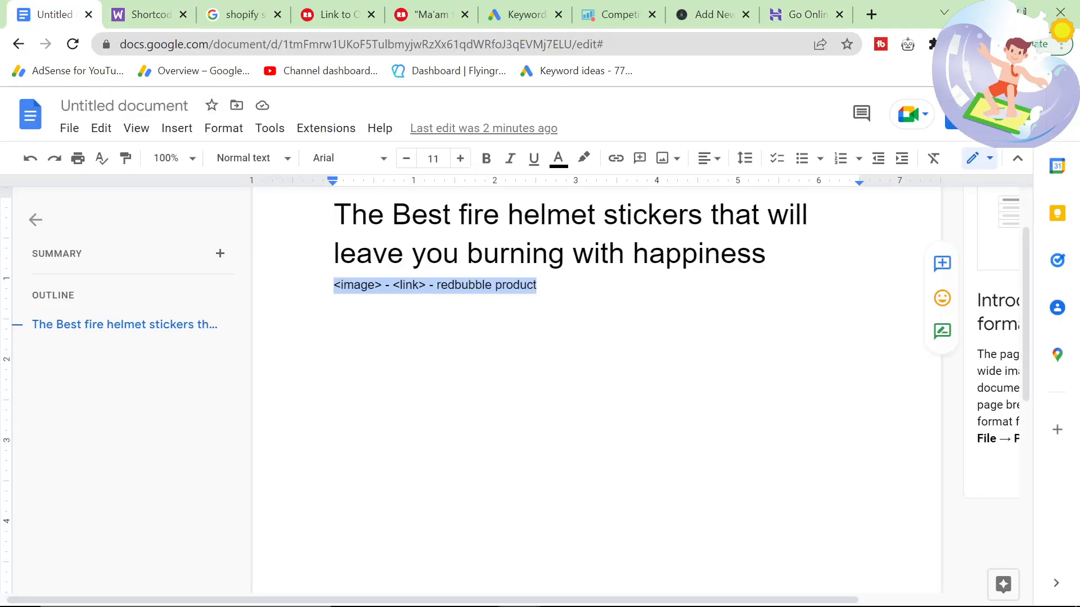
pyautogui.click(537, 286)
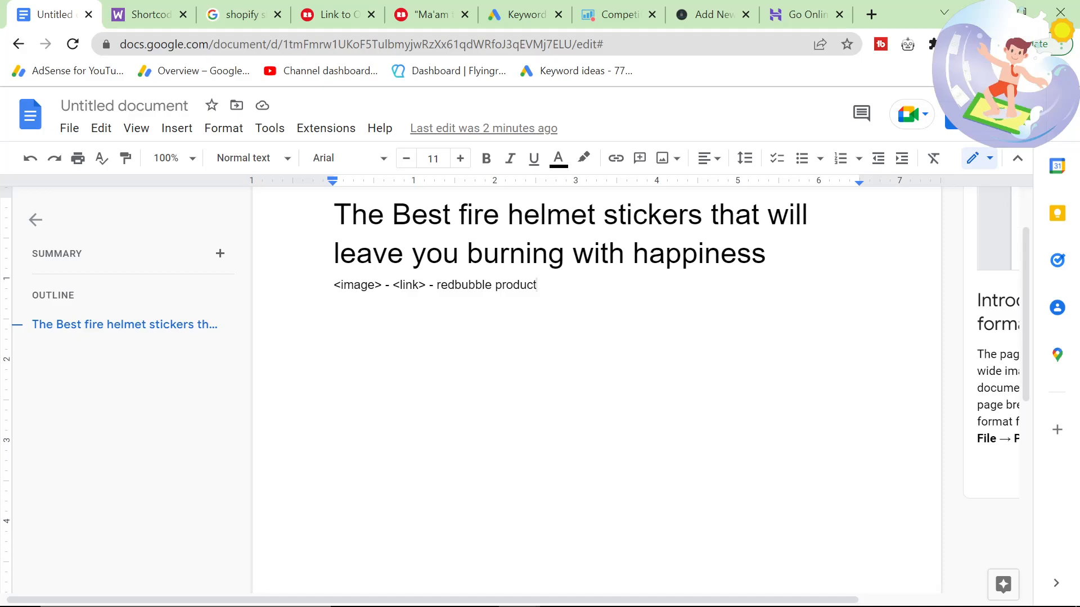
pyautogui.click(712, 15)
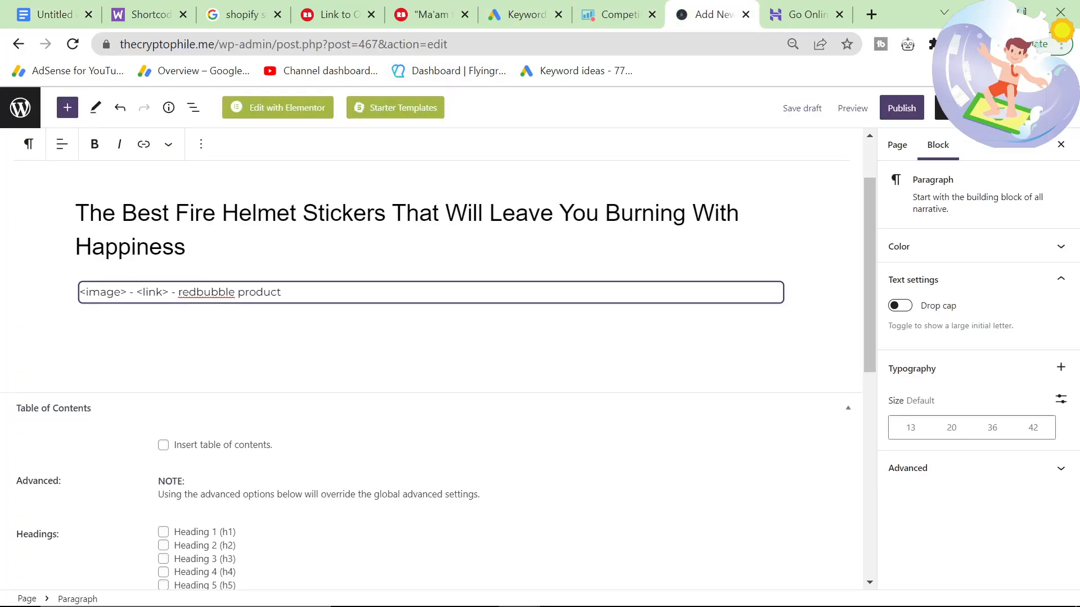
pyautogui.moveTo(79, 293); pyautogui.dragTo(276, 295)
pyautogui.click(271, 305)
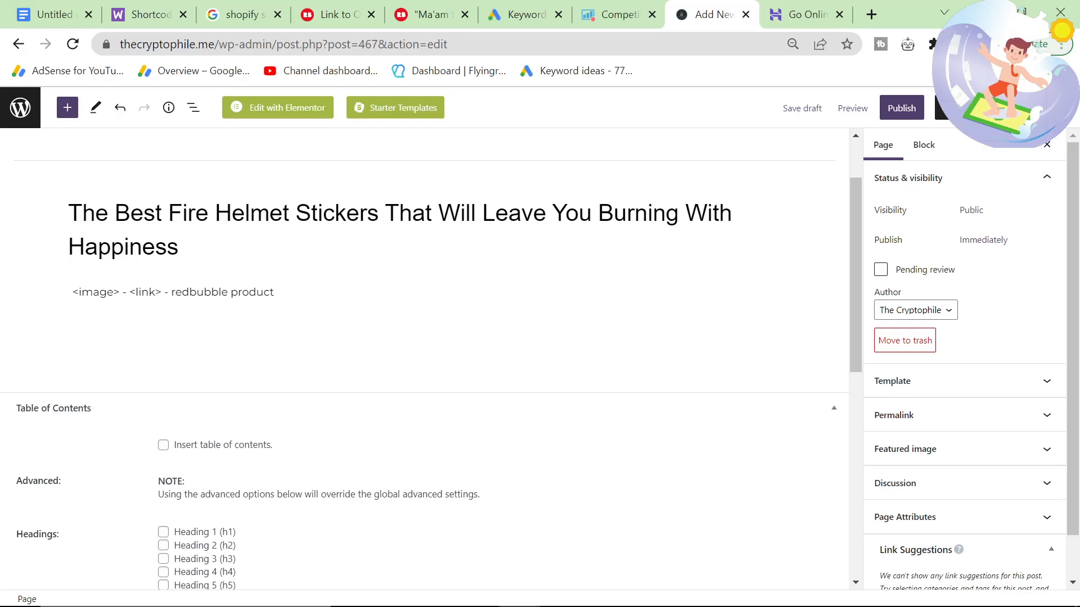
# Replace the Hostinger page with google.com and search for "best sarcastic t shirts"
pyautogui.click(799, 15)
pyautogui.click(652, 44)
pyautogui.write('google.com')
pyautogui.press('Return')
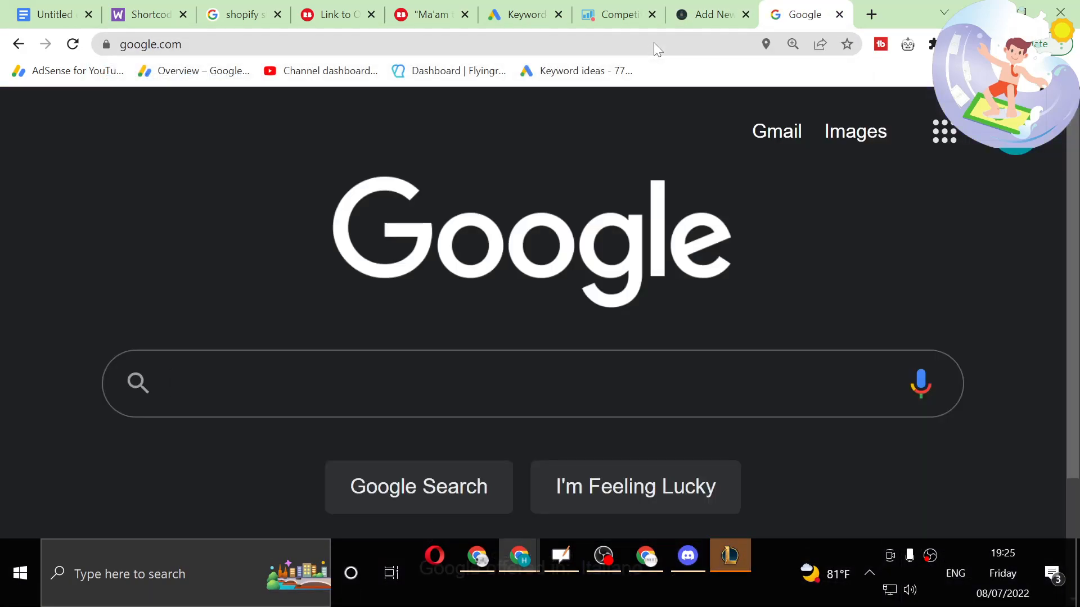
pyautogui.write('best ')
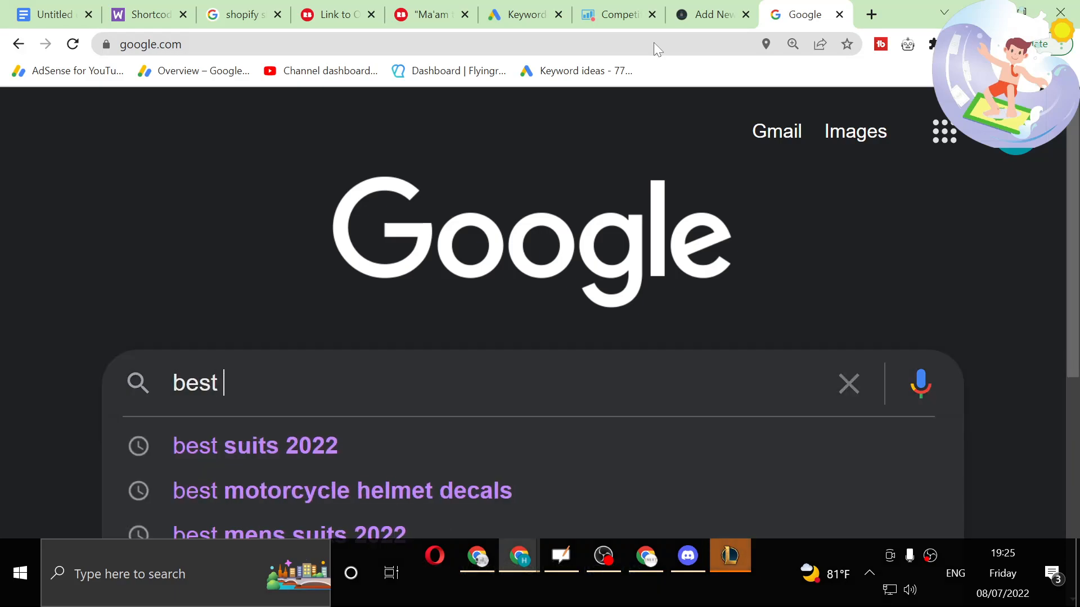
pyautogui.write('sarcastic ')
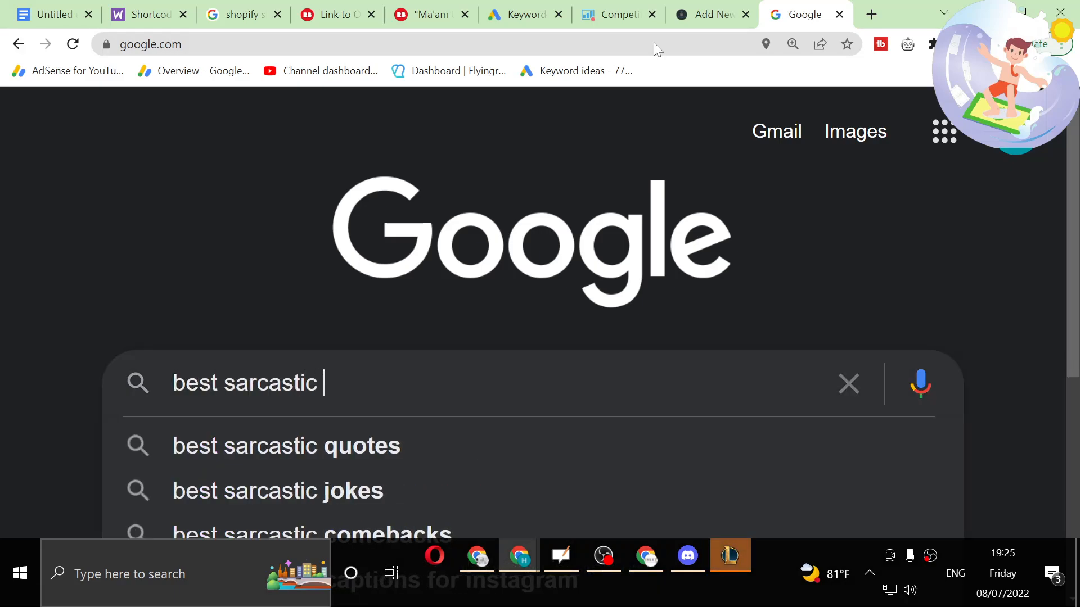
pyautogui.write('t shirts')
pyautogui.press('Return')
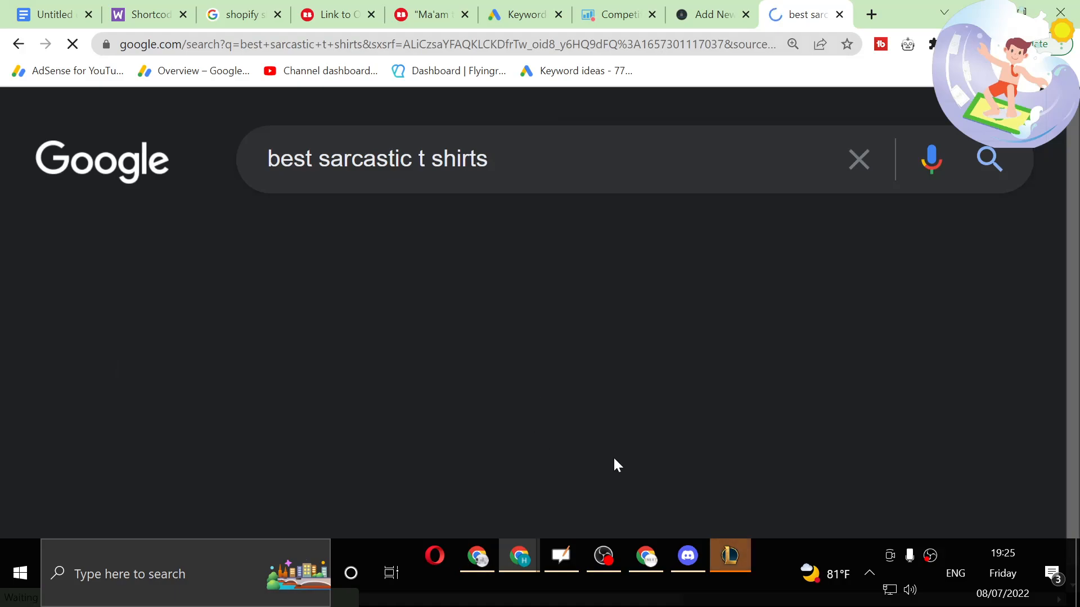
# Look through the results for "best sarcastic t shirts" for articles that list products
pyautogui.scroll(-10, 839, 339)
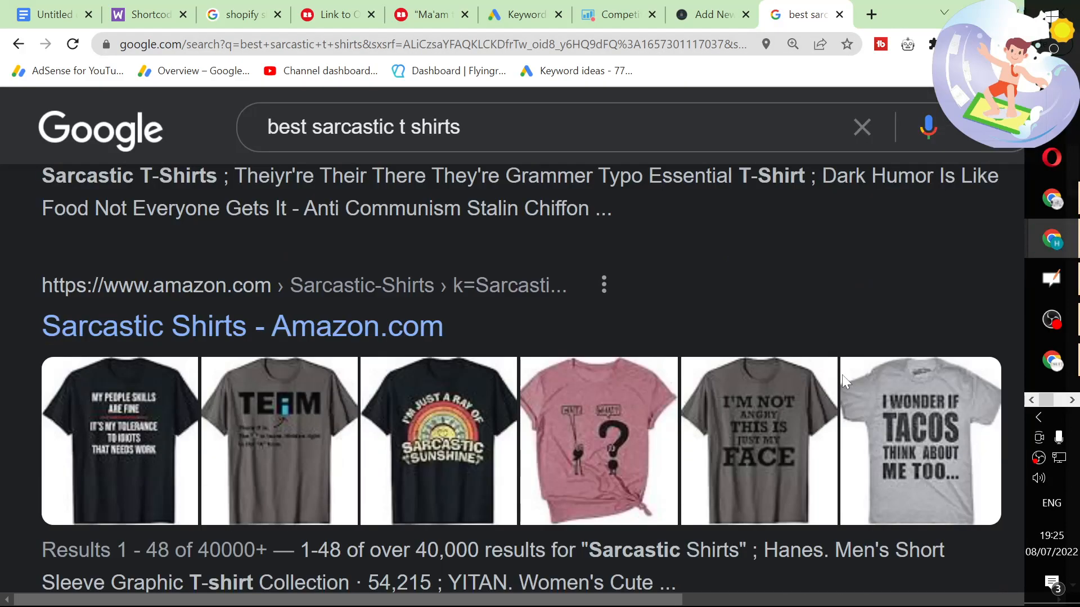
pyautogui.scroll(7, 841, 379)
pyautogui.scroll(-10, 842, 379)
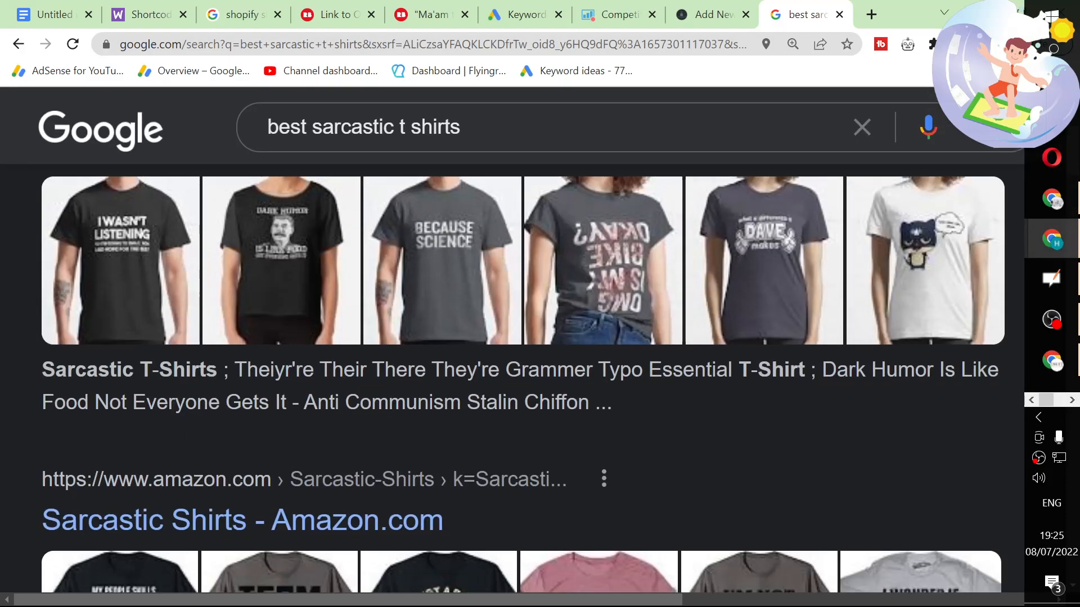
pyautogui.scroll(-10, 842, 384)
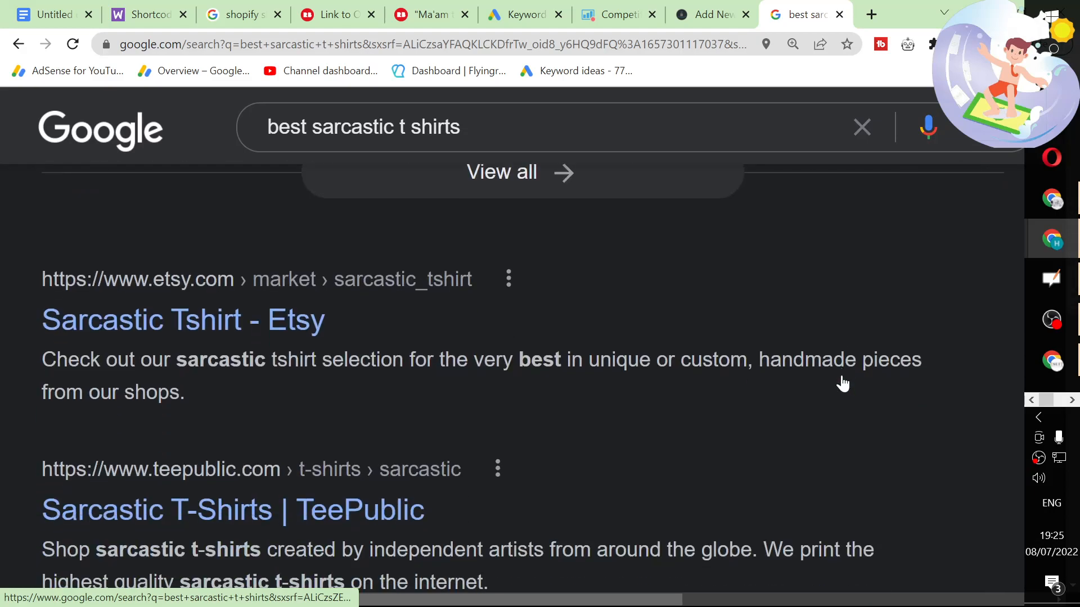
pyautogui.scroll(-12, 842, 376)
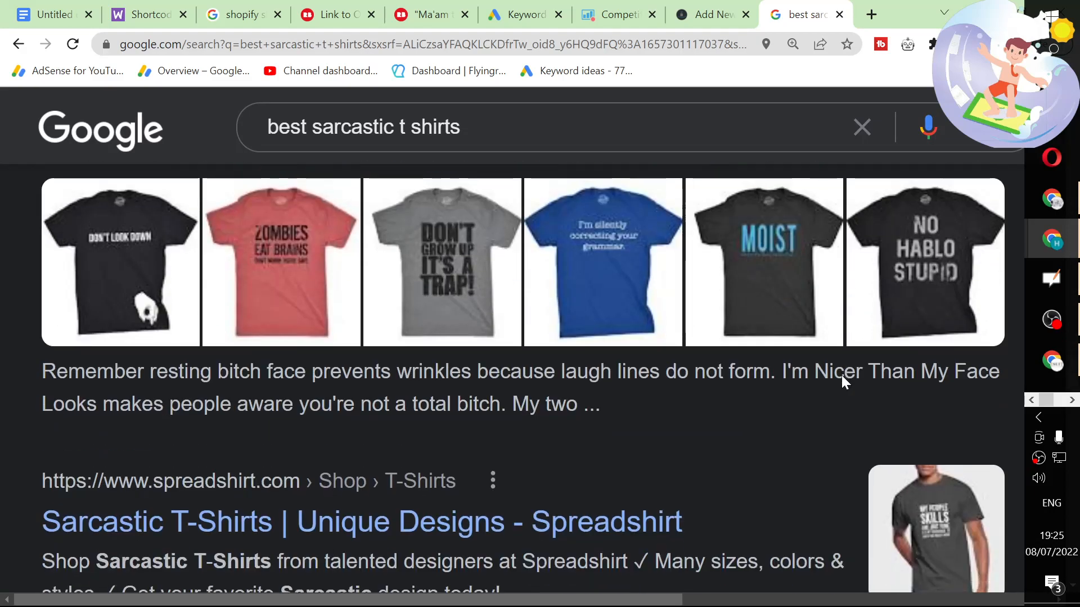
pyautogui.scroll(-5, 842, 376)
pyautogui.scroll(4, 818, 375)
# Refine the search to "best sarcastic mom t shirts" and look through the results down to the MommyThrives article
pyautogui.scroll(-10, 565, 424)
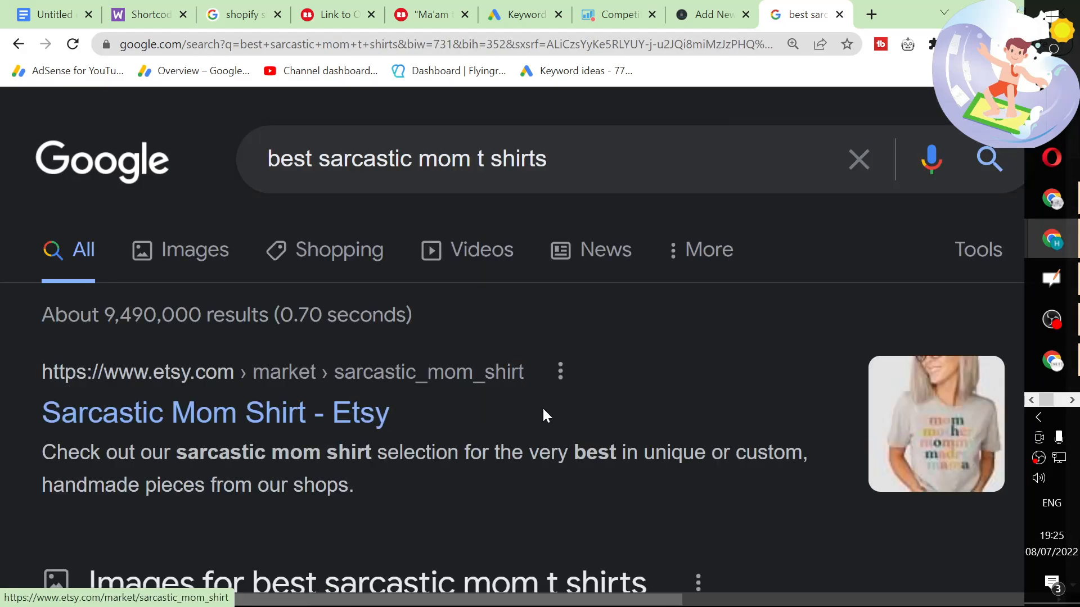
pyautogui.scroll(-15, 516, 389)
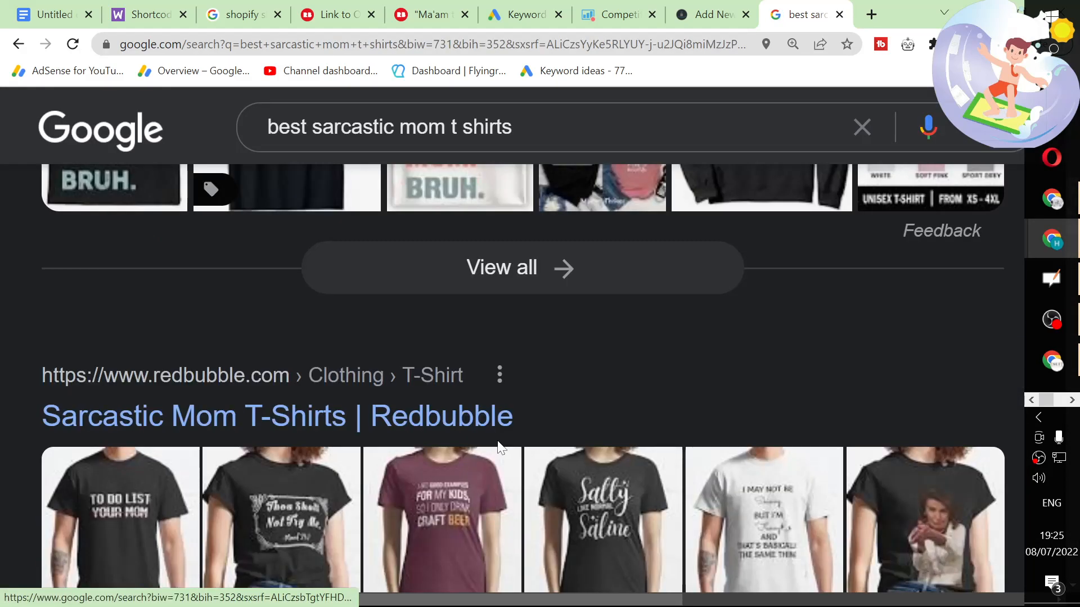
pyautogui.scroll(-10, 495, 450)
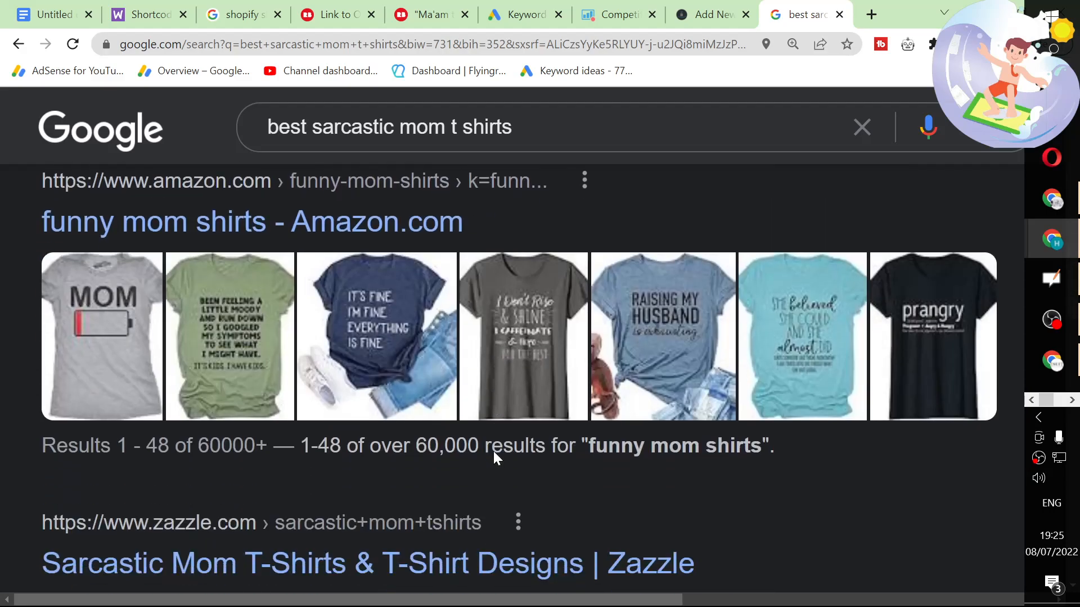
pyautogui.scroll(-5, 494, 451)
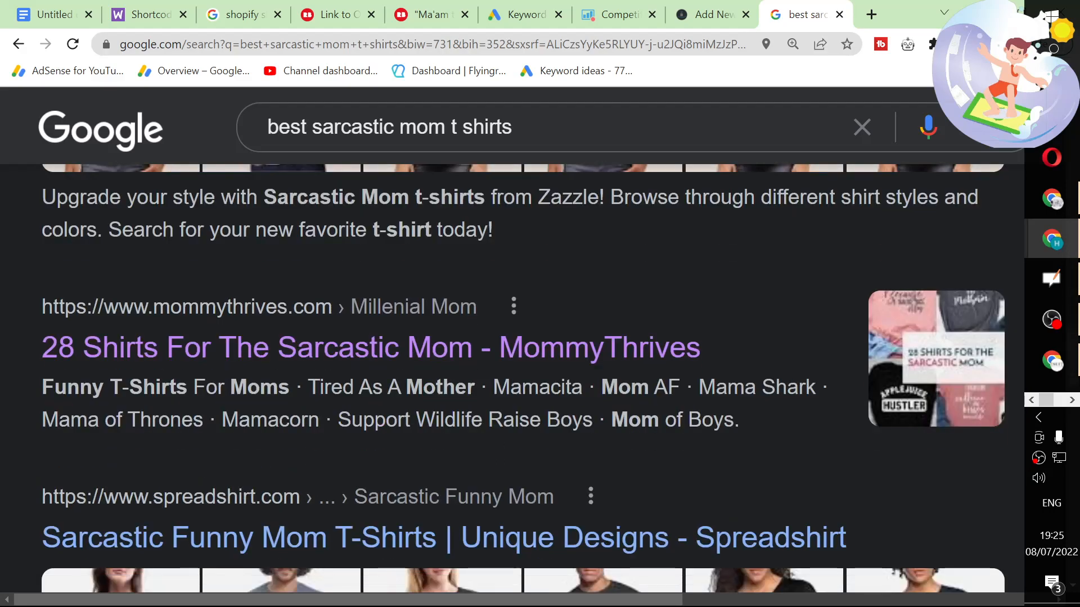
pyautogui.moveTo(6, 319); pyautogui.dragTo(770, 434)
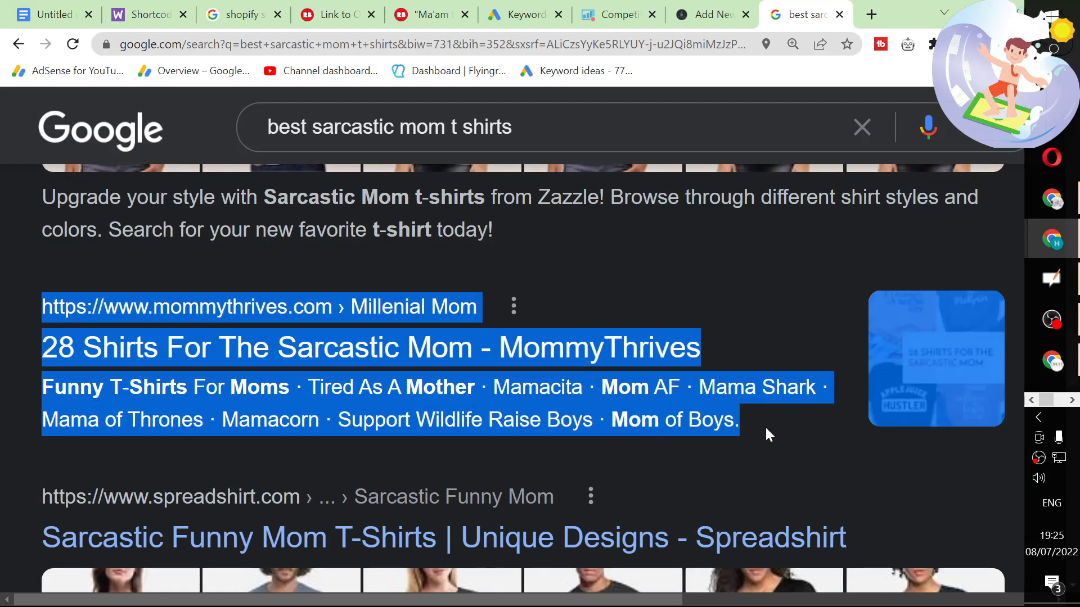
pyautogui.click(760, 433)
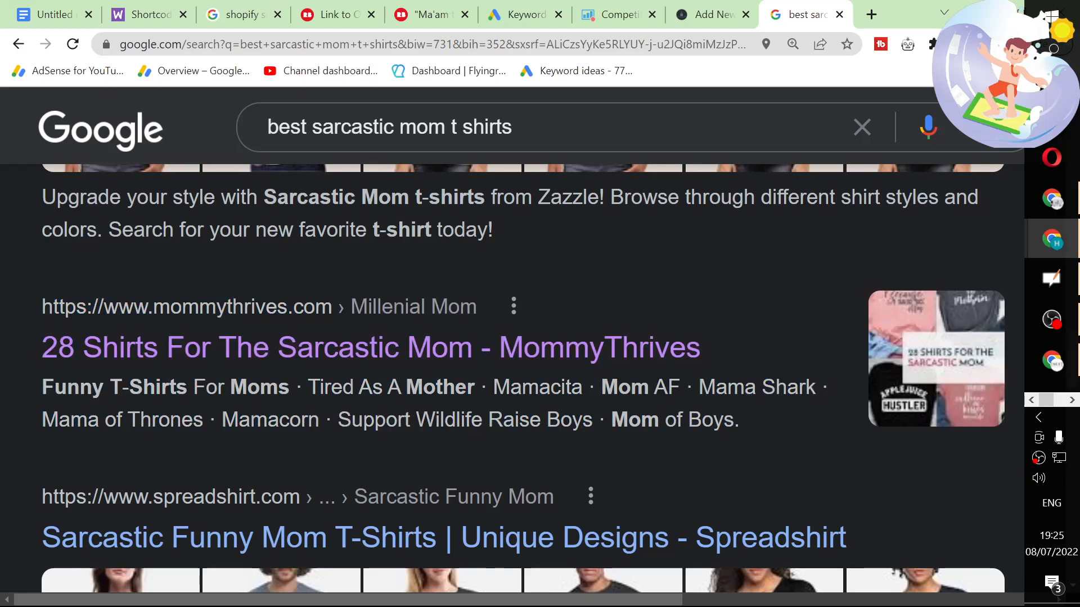
# Open the article "28 Shirts For The Sarcastic Mom" on MommyThrives and examine how its shirt images, such as Mamacita, are presented
pyautogui.click(325, 356)
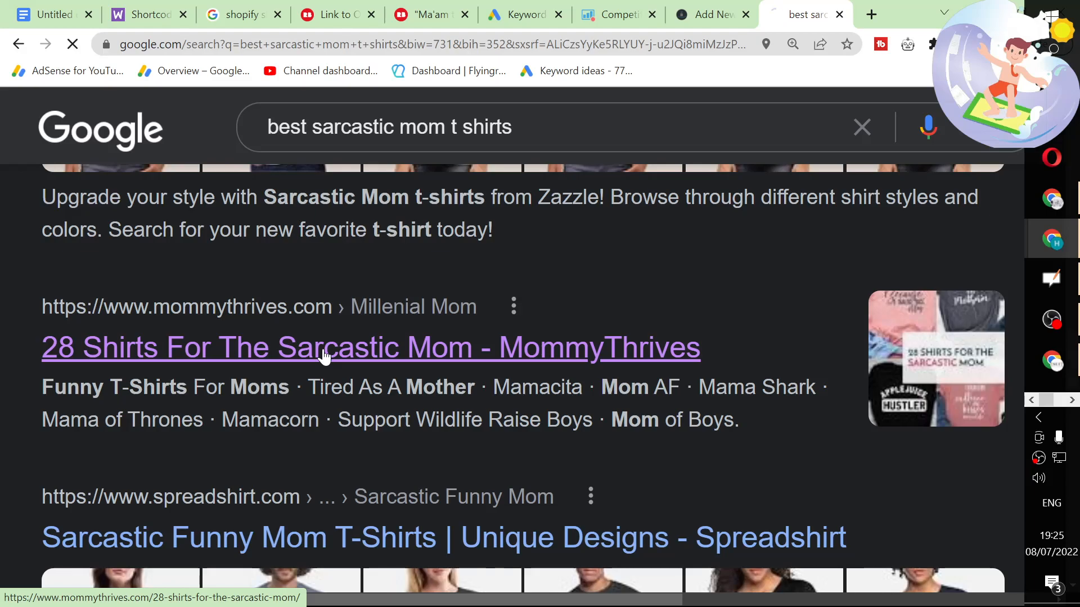
pyautogui.scroll(-5, 325, 361)
pyautogui.scroll(-15, 415, 557)
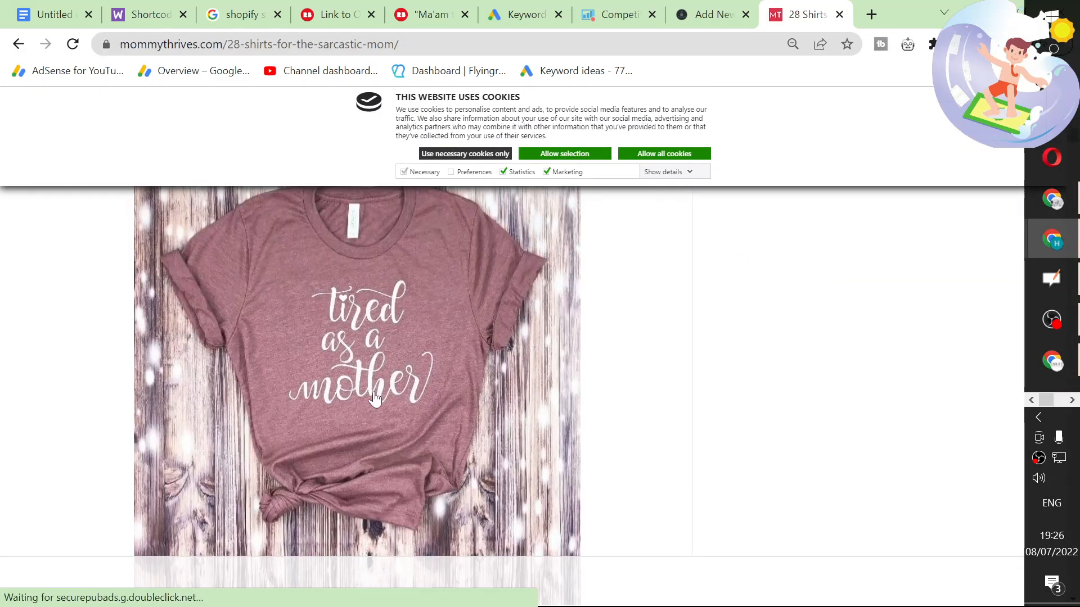
pyautogui.scroll(-6, 378, 440)
pyautogui.scroll(-8, 377, 444)
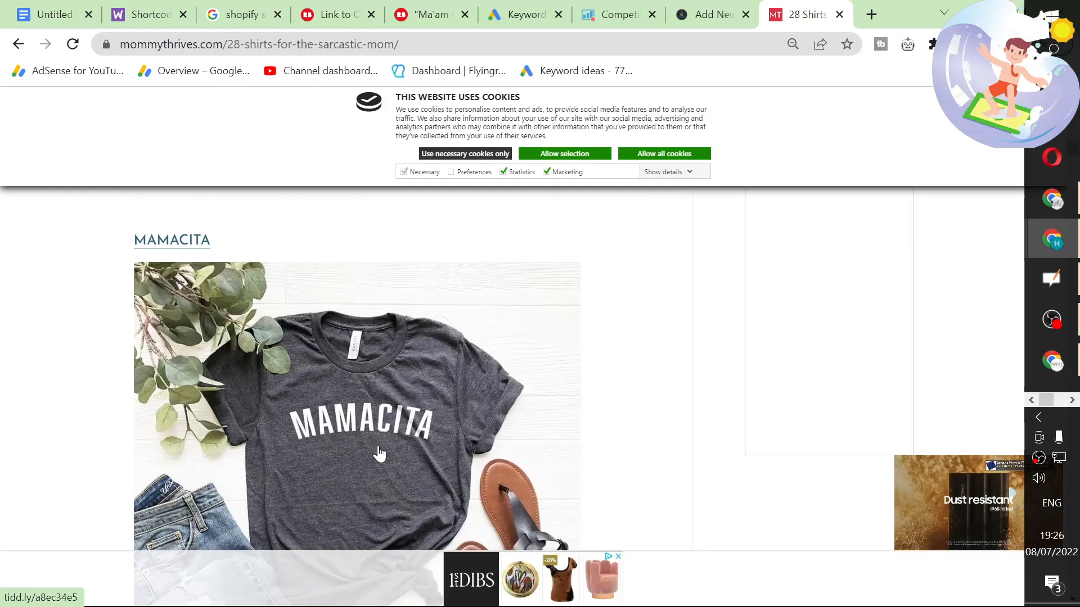
pyautogui.rightClick(352, 331)
pyautogui.click(393, 45)
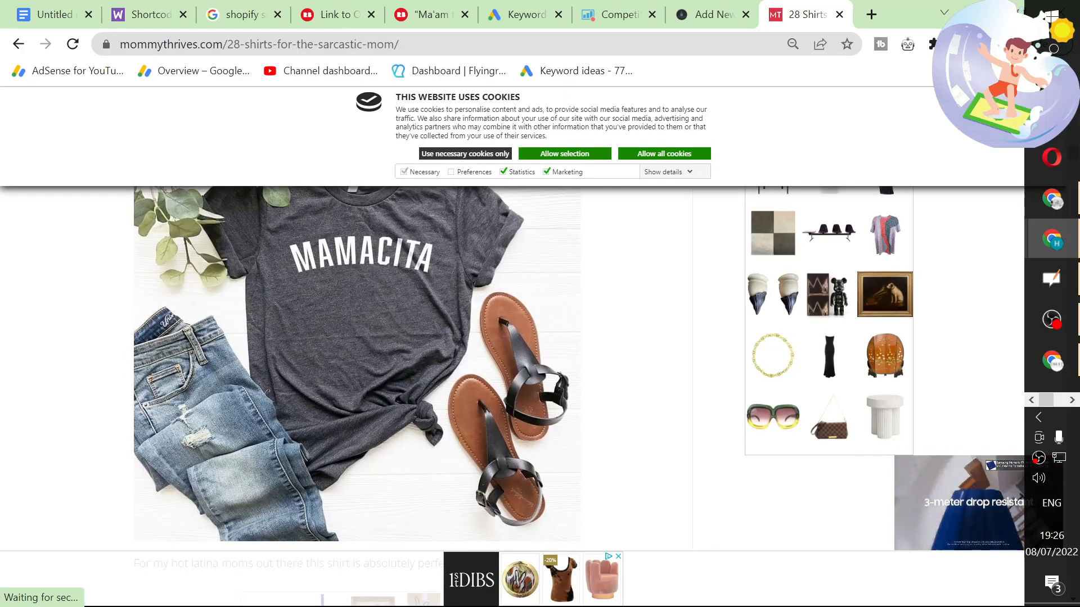